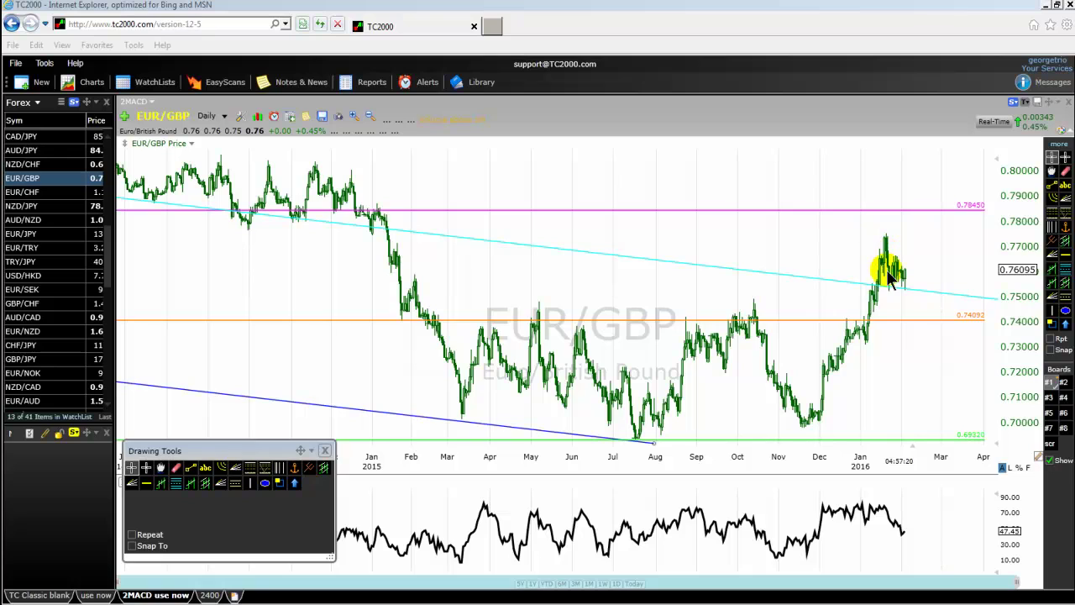
Draw a vertical trend line between the 0.74092 and 0.69320 levels at January 2015, and move it above the 0.74092 level near September.
{"action": "left_click", "coordinate": [190, 467]}
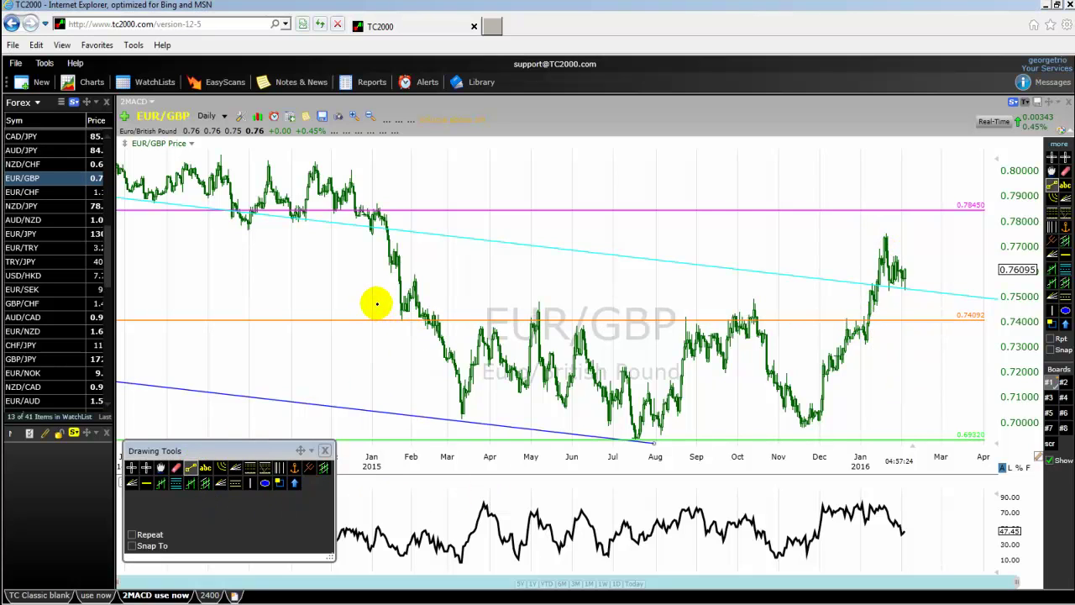
{"action": "mouse_move", "coordinate": [376, 299]}
{"action": "left_mouse_down"}
{"action": "mouse_move", "coordinate": [375, 442]}
{"action": "mouse_move", "coordinate": [377, 302]}
{"action": "mouse_move", "coordinate": [376, 322]}
{"action": "left_mouse_up"}
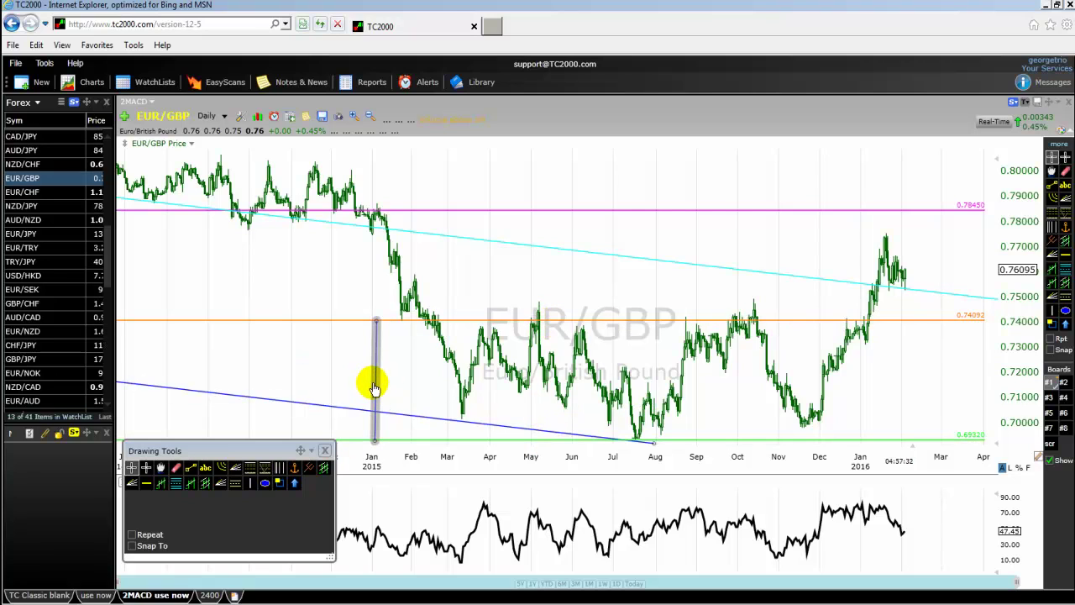
{"action": "left_click_drag", "start_coordinate": [374, 388], "coordinate": [695, 265]}
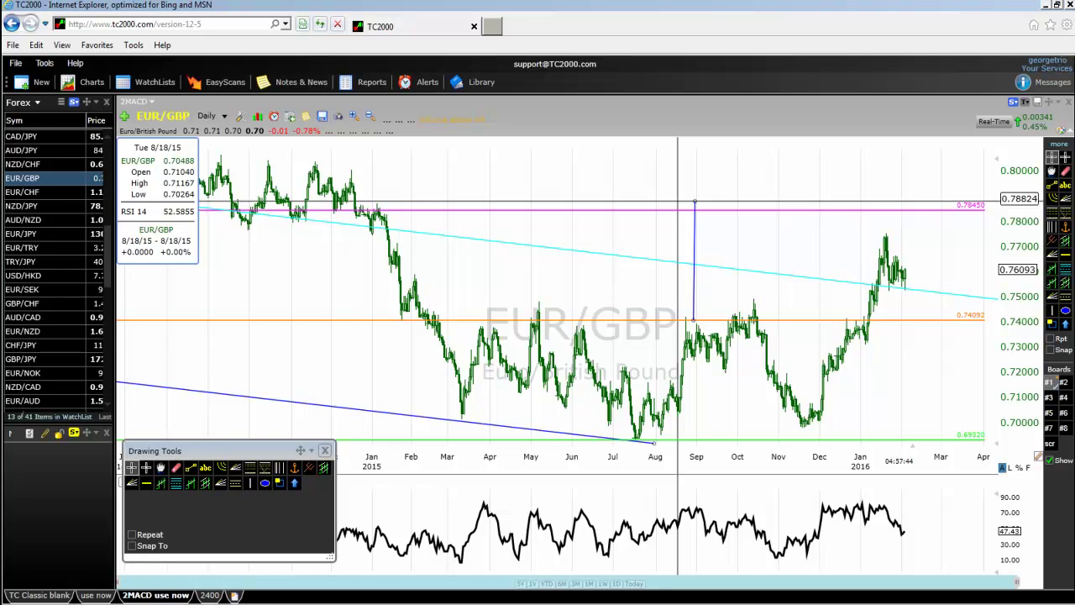
{"action": "left_click", "coordinate": [694, 214]}
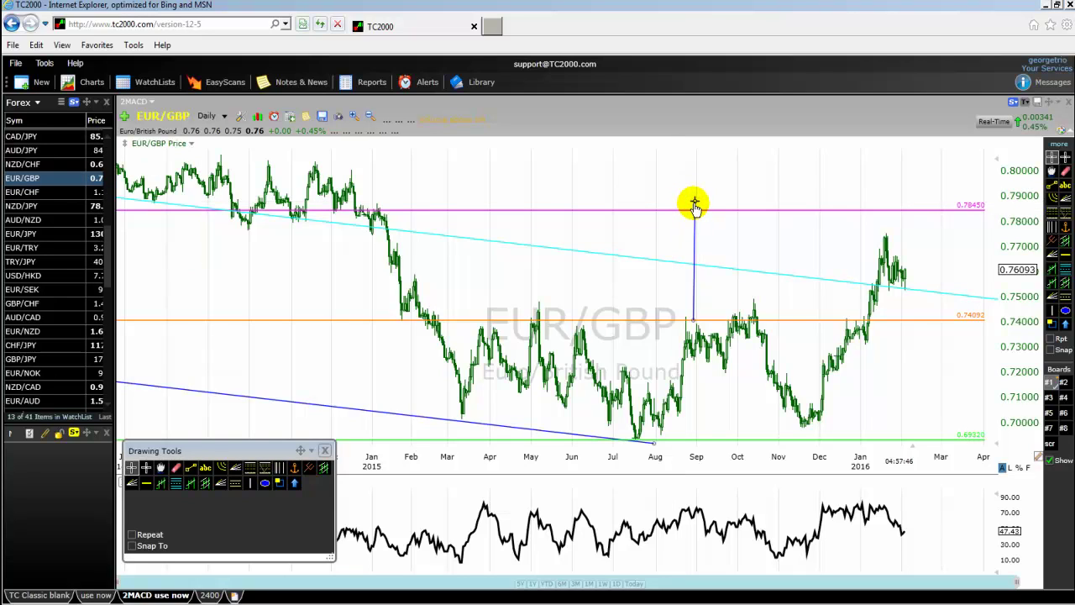
{"action": "left_click", "coordinate": [695, 252]}
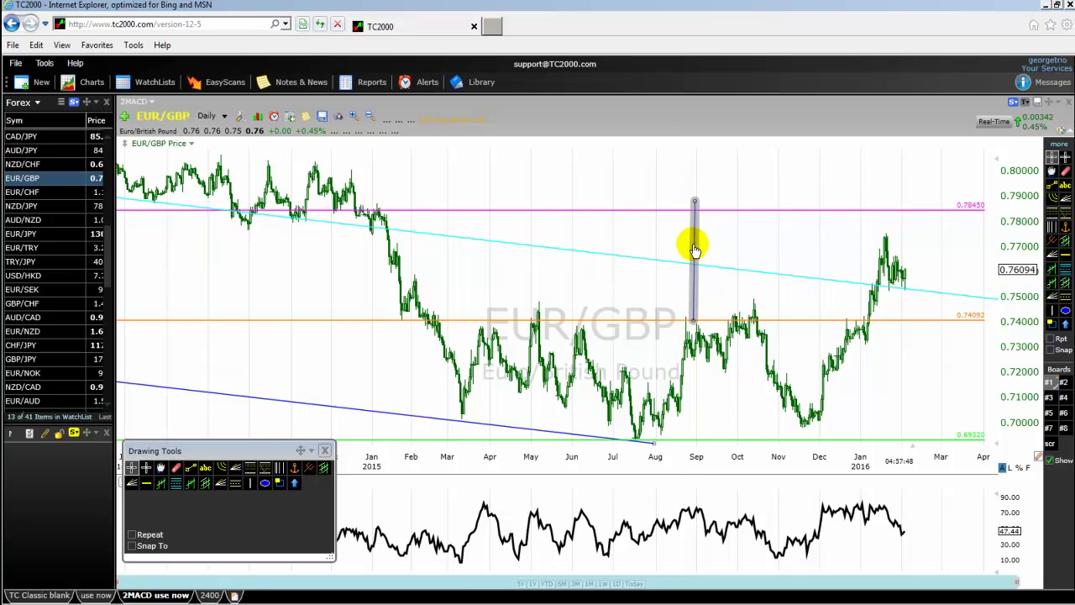
Delete the vertical projection line above the 0.74092 level.
{"action": "right_click", "coordinate": [695, 249]}
{"action": "left_click", "coordinate": [730, 380]}
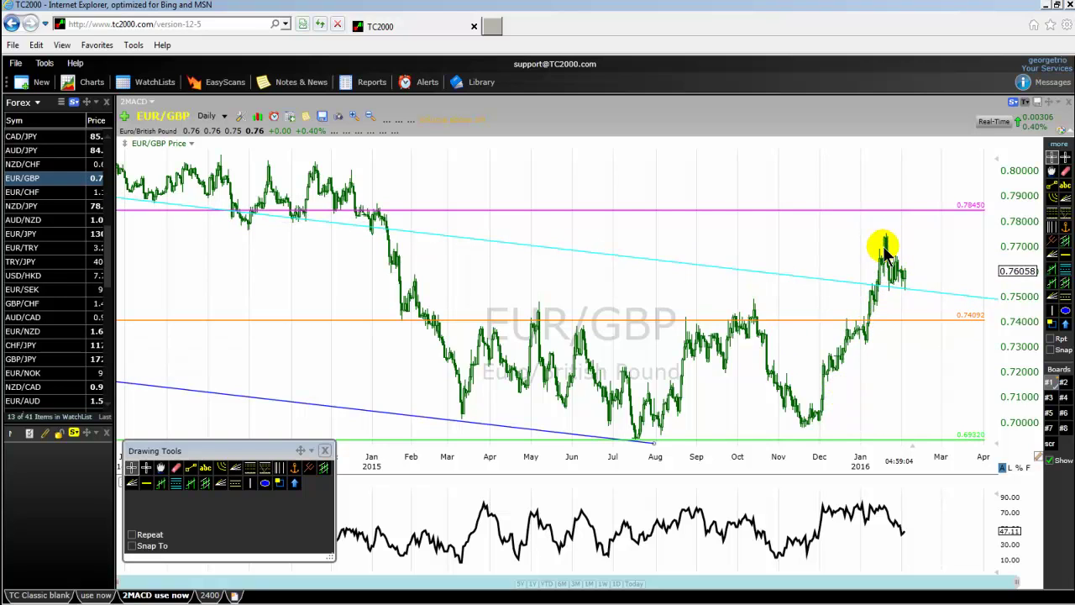
Examine the 0.69320 and 0.74092 horizontal lines, the latest price peak and the cyan descending trend line on the daily chart.
{"action": "mouse_move", "coordinate": [907, 294]}
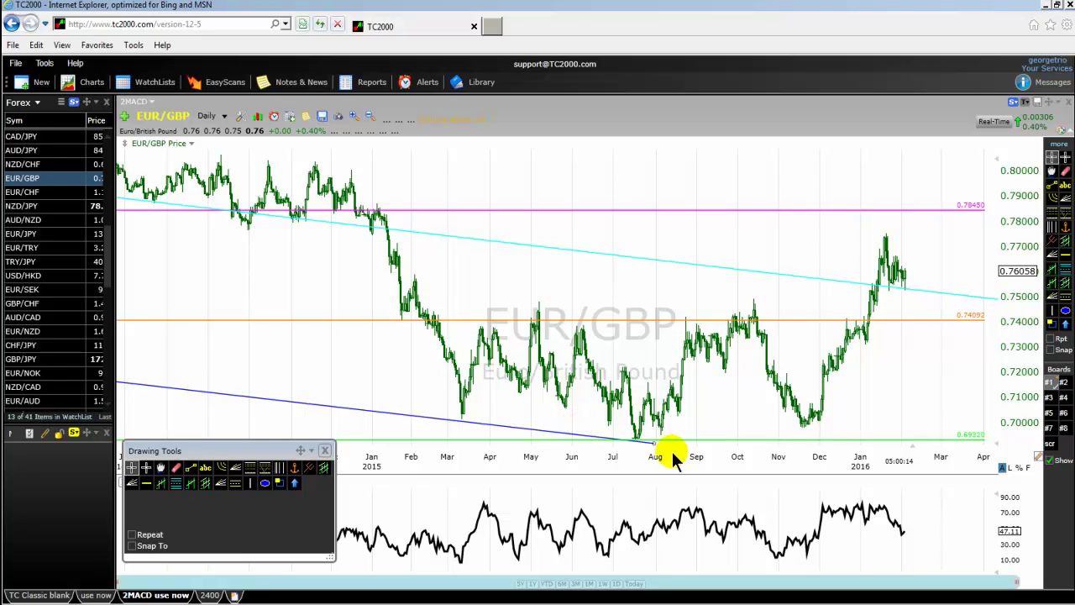
{"action": "mouse_move", "coordinate": [638, 443]}
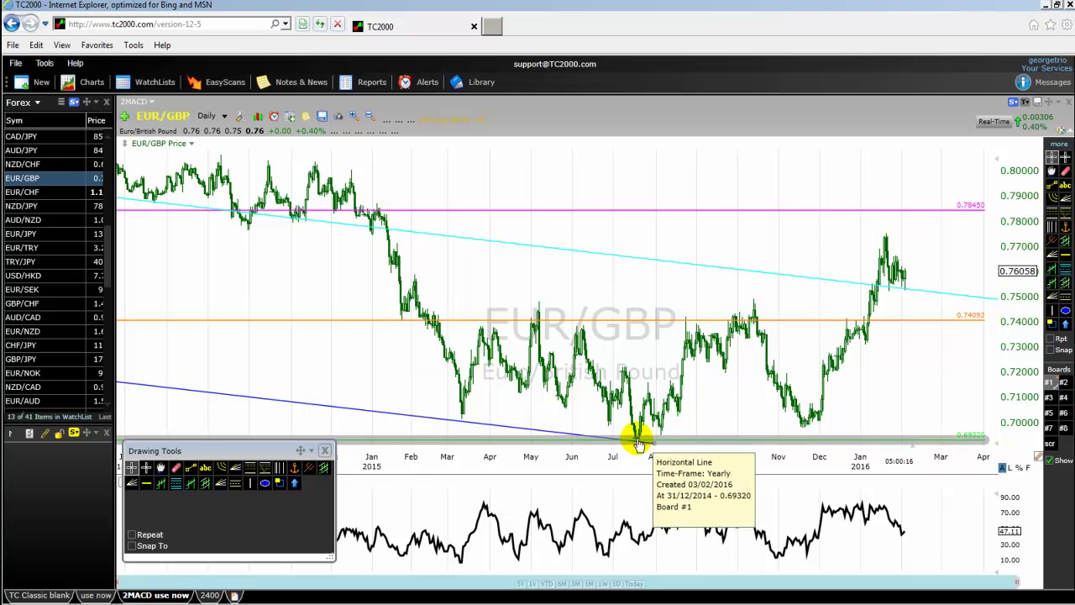
{"action": "mouse_move", "coordinate": [750, 315]}
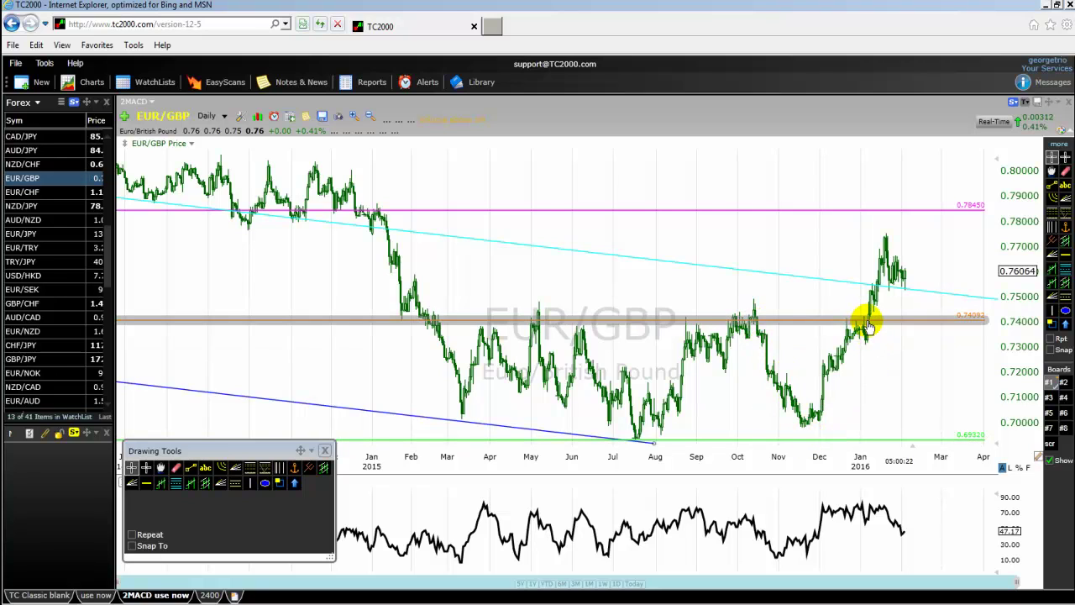
{"action": "mouse_move", "coordinate": [870, 327]}
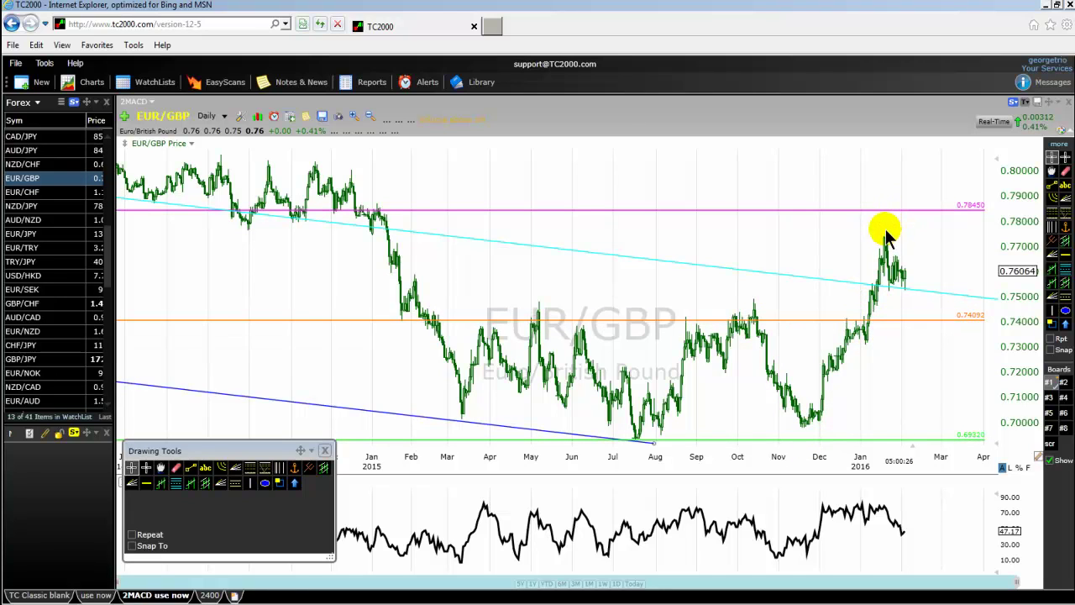
{"action": "mouse_move", "coordinate": [892, 290]}
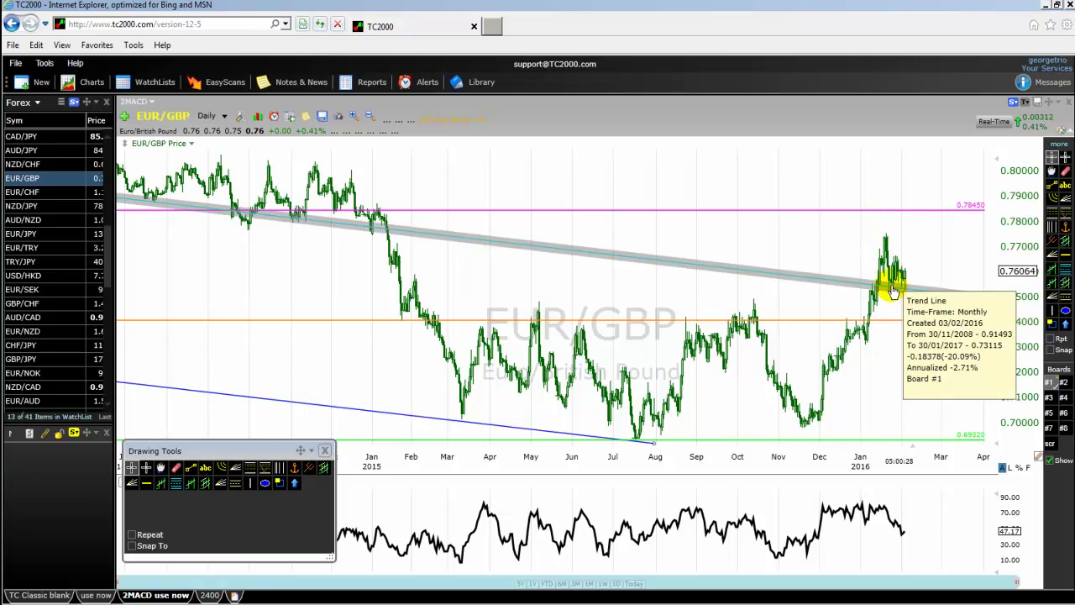
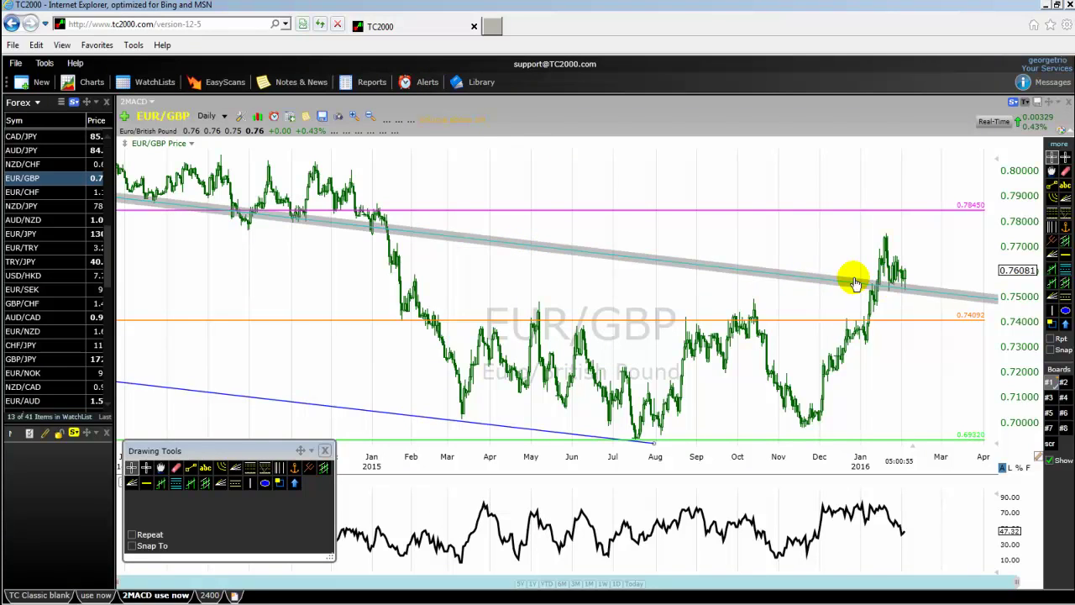
Switch the EUR/GBP chart to the monthly time frame.
{"action": "left_click", "coordinate": [224, 116]}
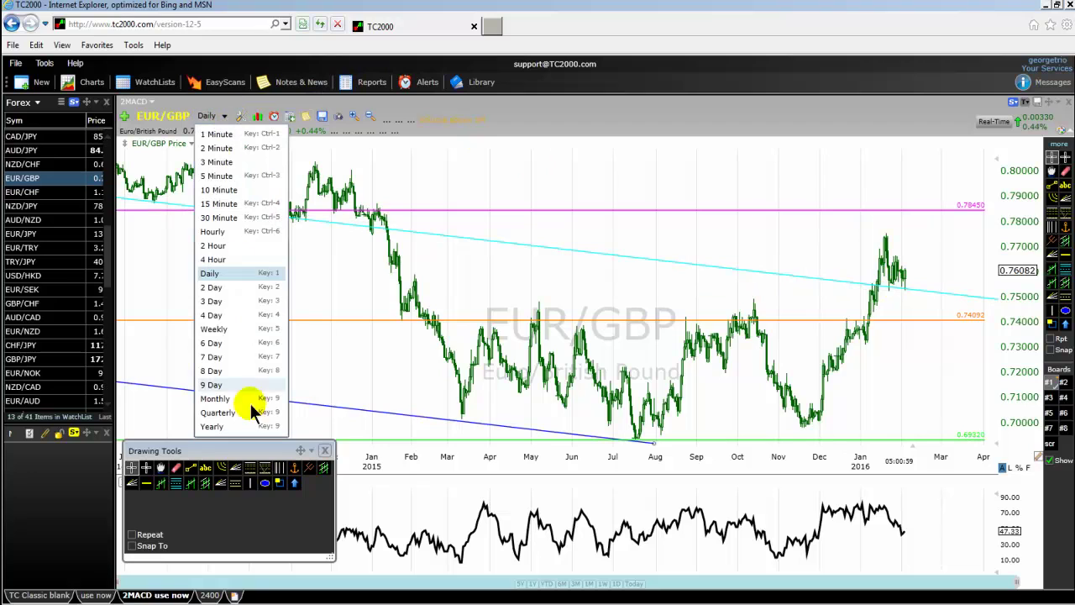
{"action": "left_click", "coordinate": [216, 400]}
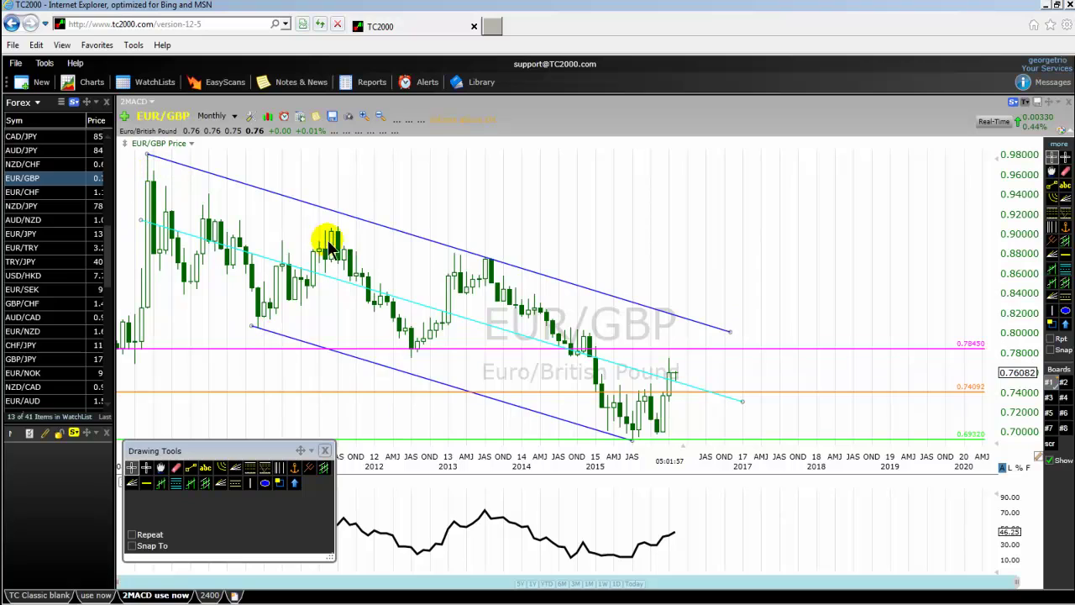
Draw one ellipse over the 2012 low at the 0.78450 line and another over the 2015 lows just above the 0.69320 line.
{"action": "left_click", "coordinate": [264, 482]}
{"action": "left_click_drag", "start_coordinate": [447, 334], "coordinate": [398, 371]}
{"action": "left_click", "coordinate": [410, 378]}
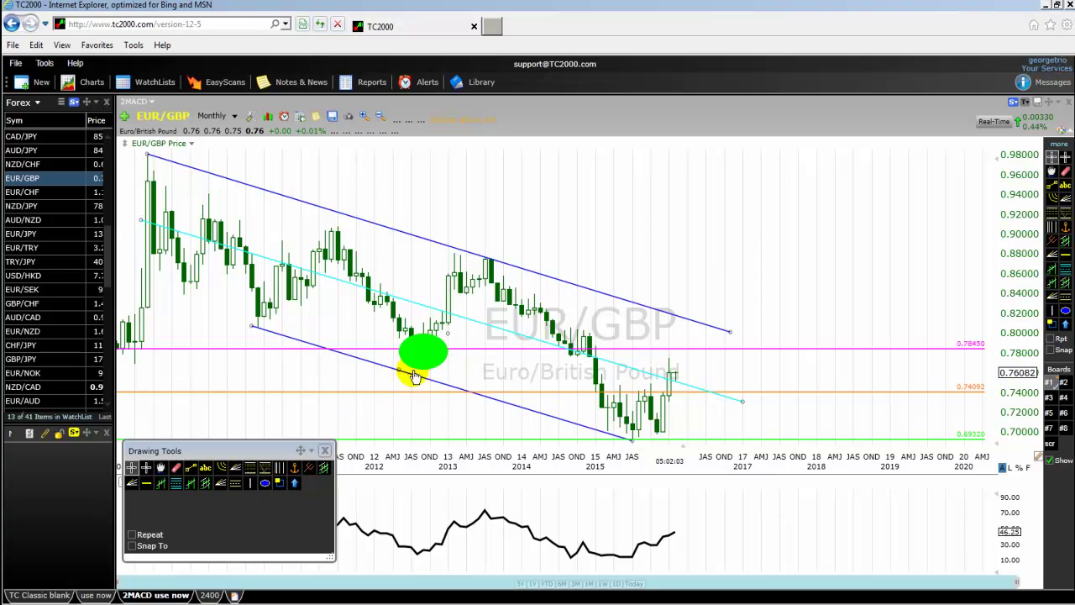
{"action": "left_click", "coordinate": [265, 482]}
{"action": "left_click_drag", "start_coordinate": [703, 423], "coordinate": [588, 449]}
{"action": "left_click", "coordinate": [381, 332]}
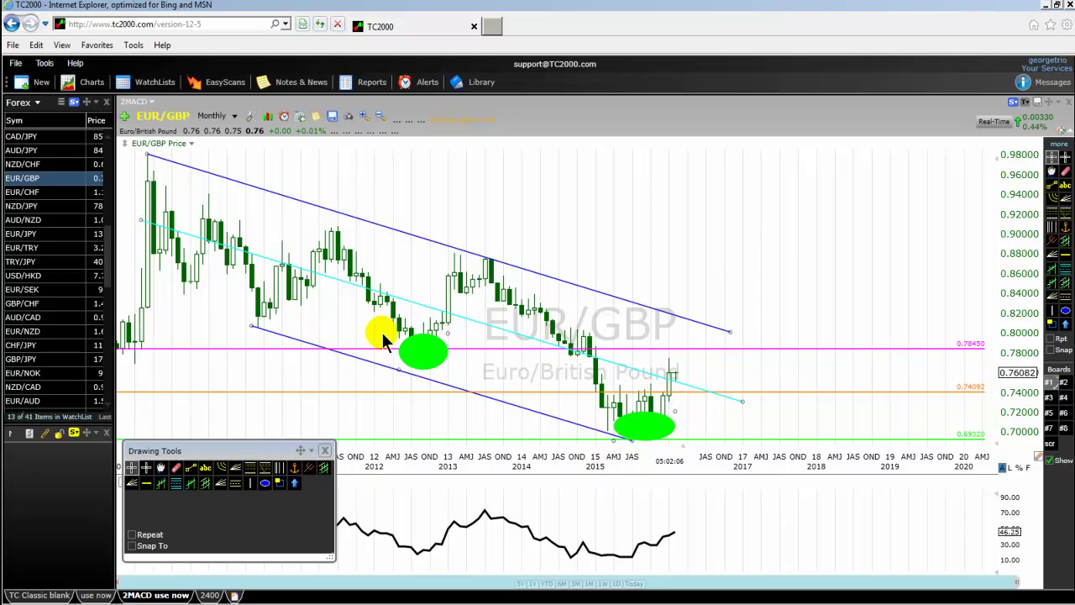
{"action": "left_click", "coordinate": [412, 347]}
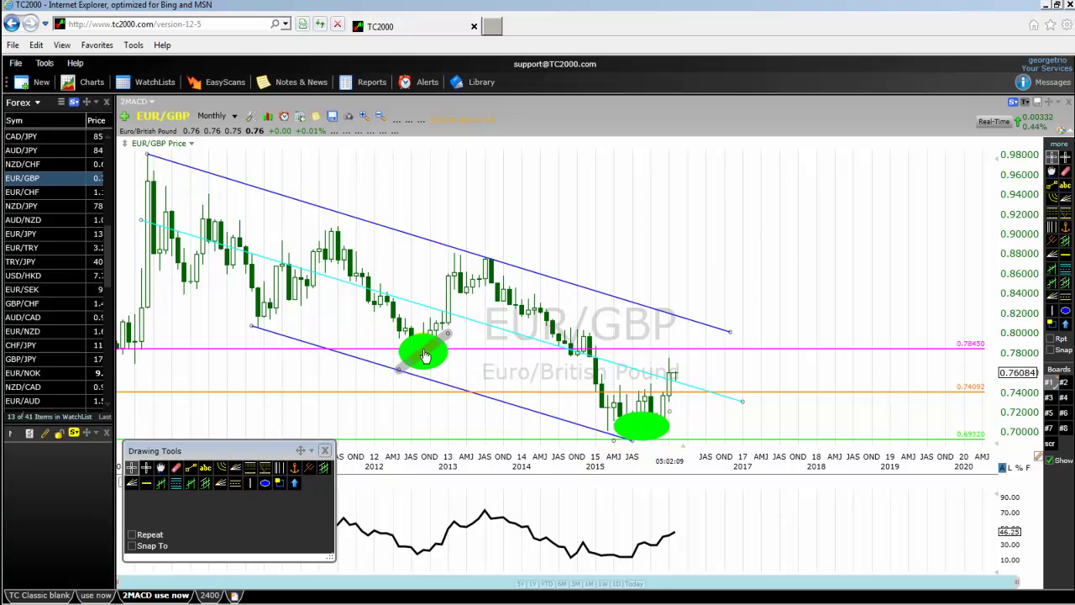
Examine the 0.78450 horizontal line's details and its position relative to the marked lows and the latest monthly candles.
{"action": "left_click", "coordinate": [679, 349]}
{"action": "mouse_move", "coordinate": [680, 354]}
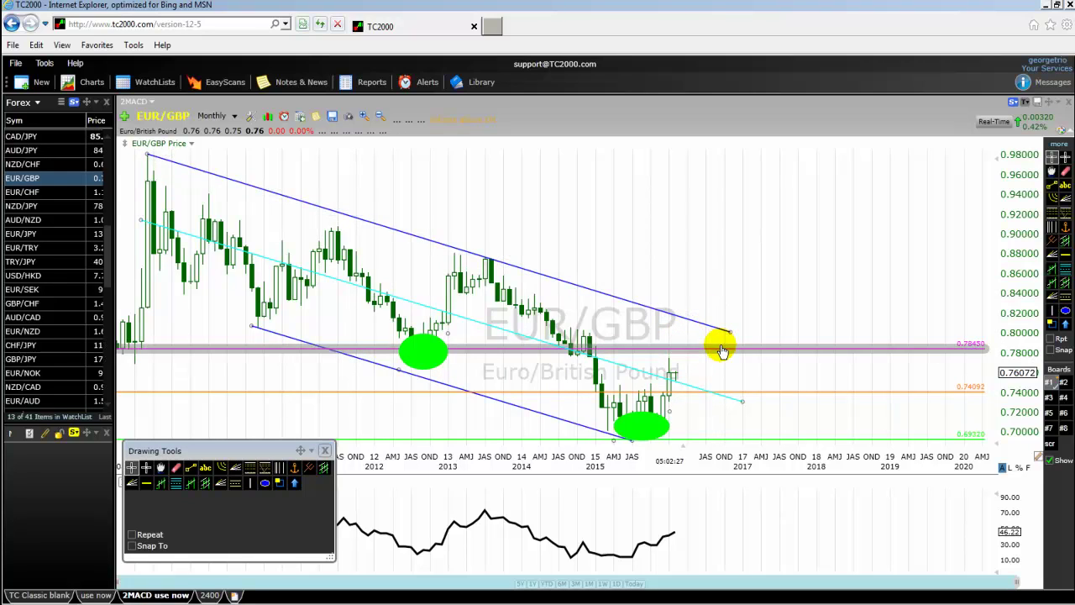
{"action": "mouse_move", "coordinate": [720, 351]}
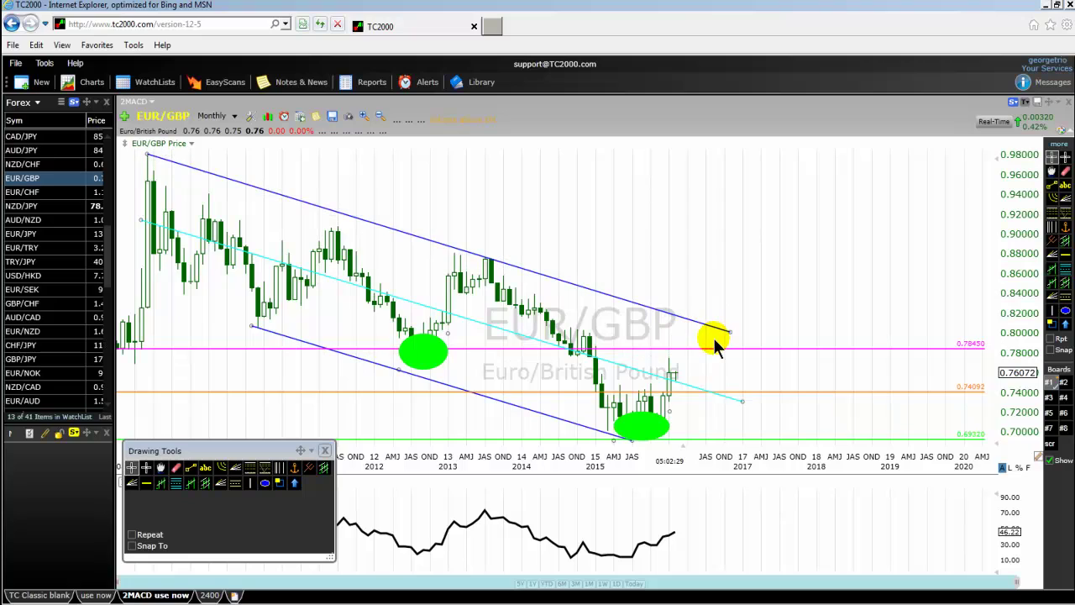
{"action": "mouse_move", "coordinate": [653, 428]}
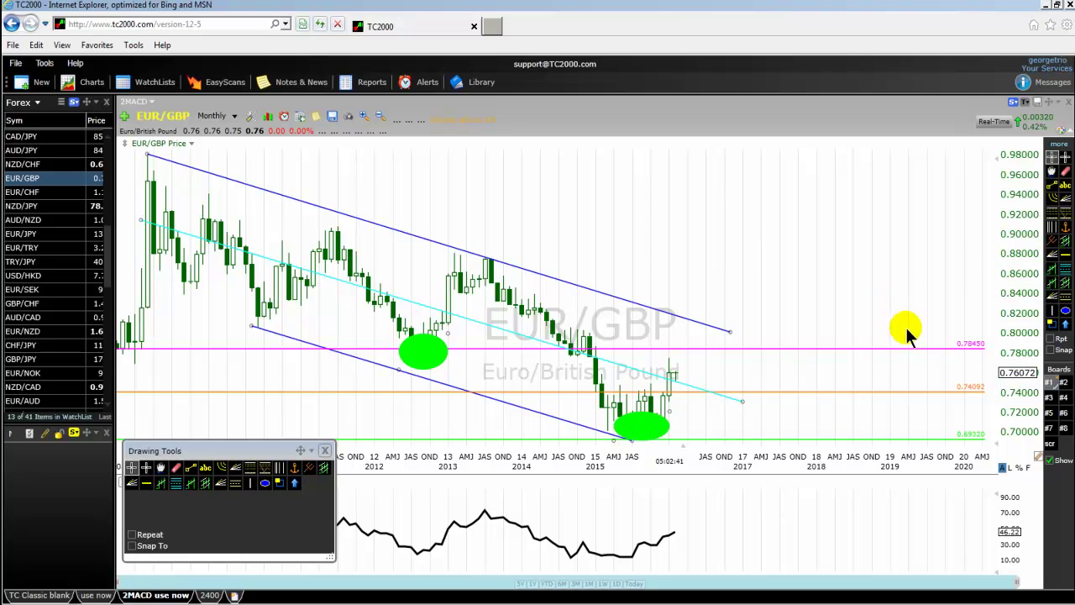
{"action": "left_click", "coordinate": [955, 348]}
{"action": "mouse_move", "coordinate": [970, 353]}
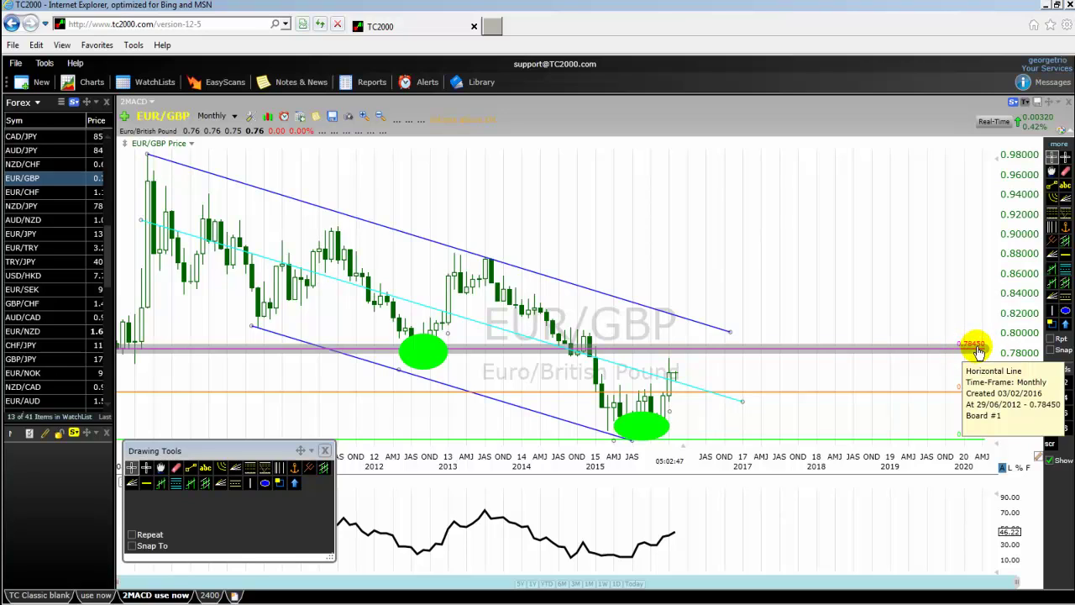
{"action": "left_click", "coordinate": [970, 338]}
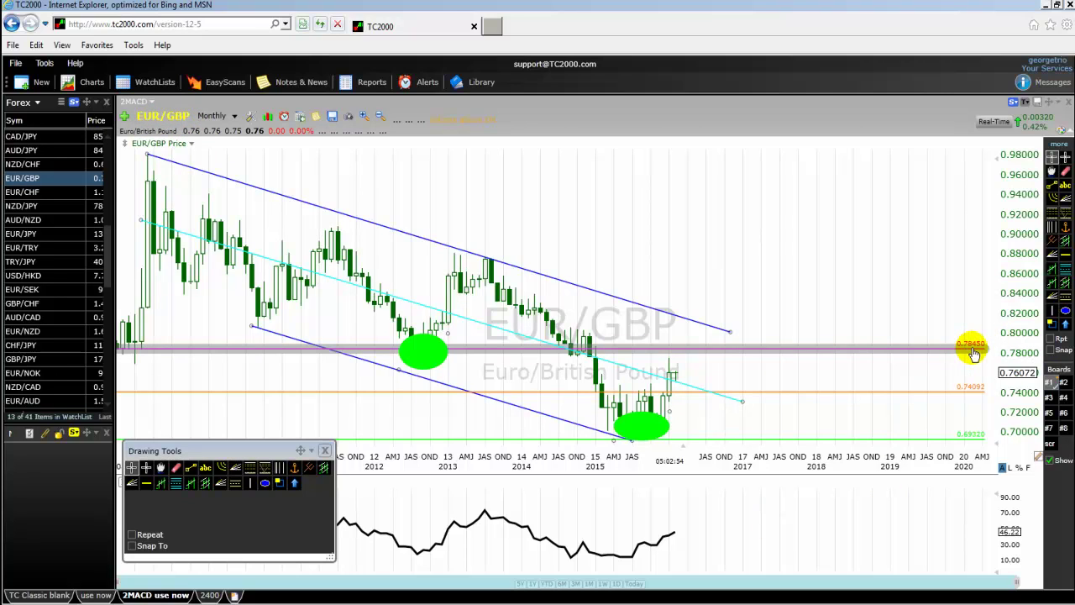
{"action": "mouse_move", "coordinate": [984, 353]}
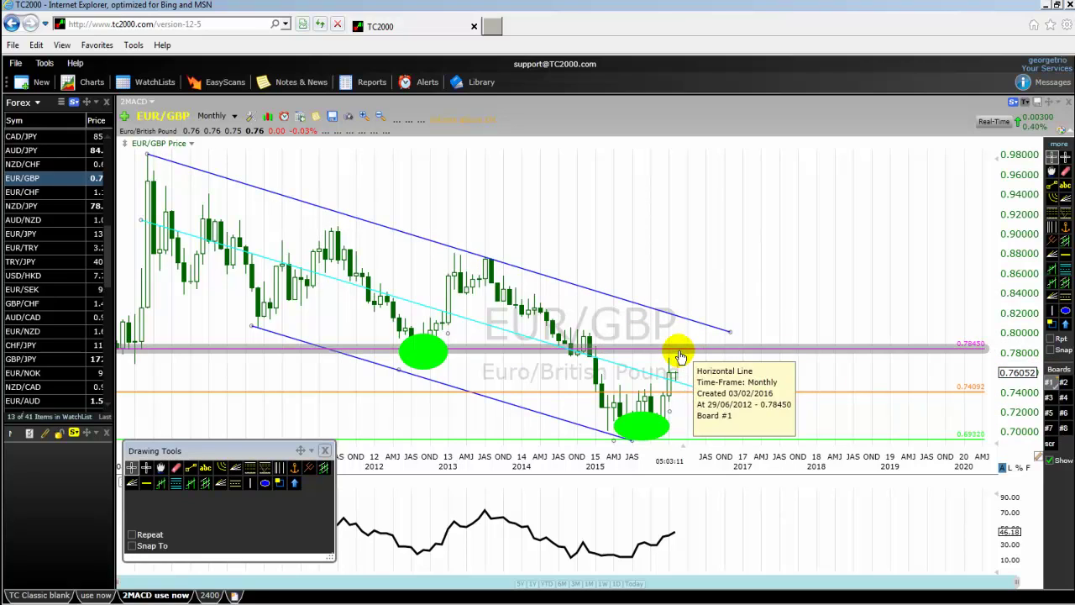
{"action": "mouse_move", "coordinate": [678, 391]}
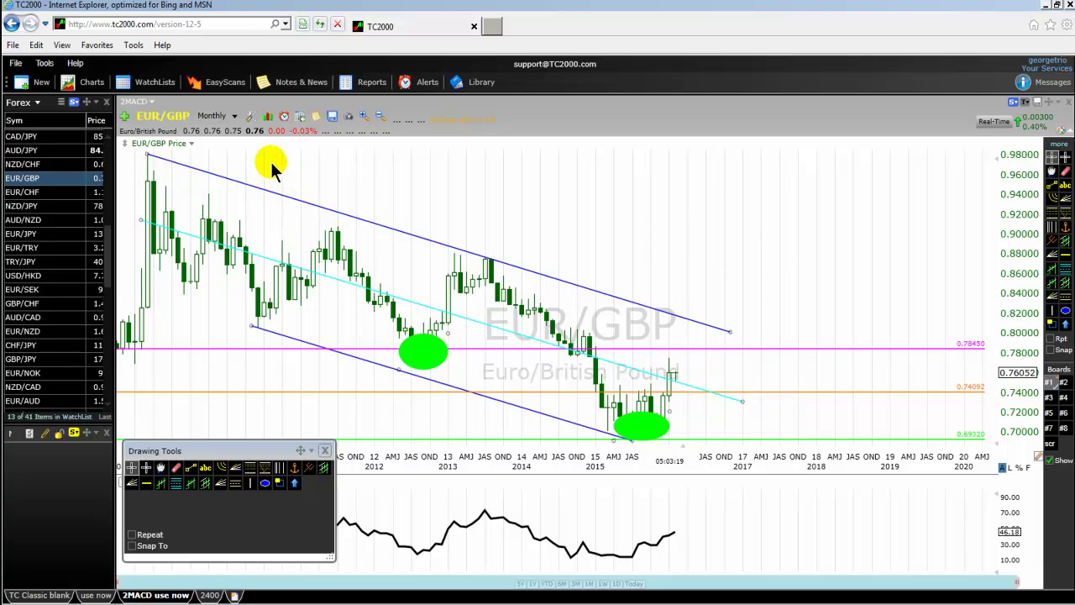
Switch the EUR/GBP chart back to the daily time frame.
{"action": "left_click", "coordinate": [235, 117]}
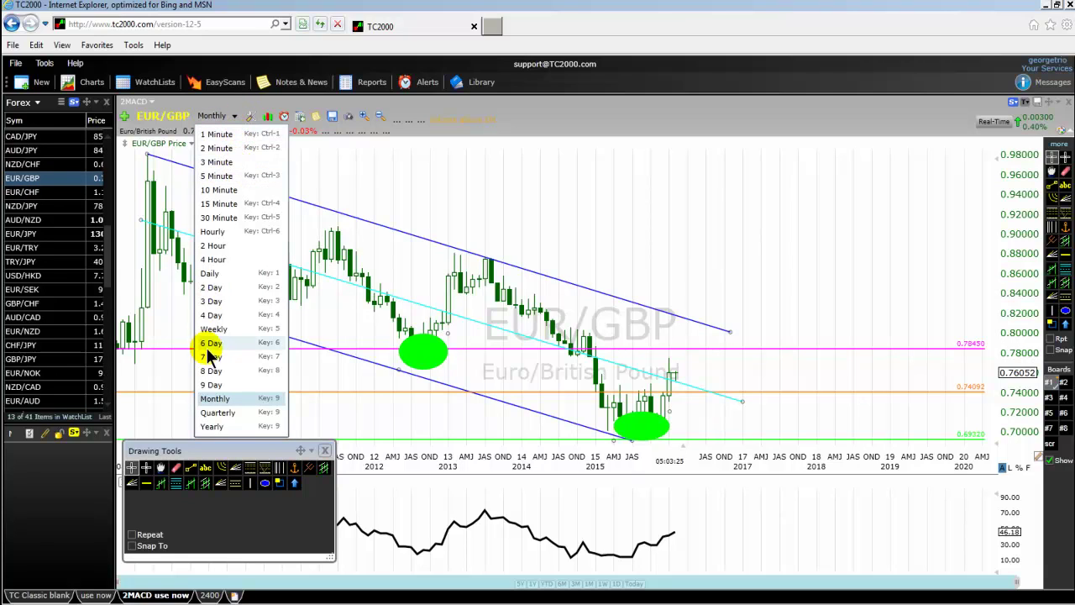
{"action": "left_click", "coordinate": [209, 274]}
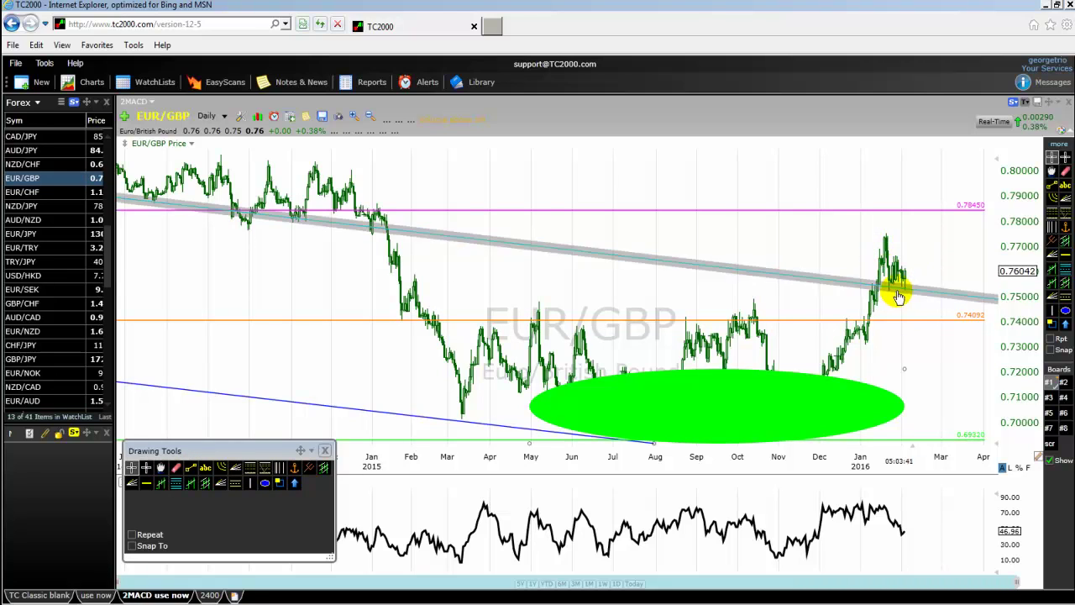
Draw a rising trend line from the latest price to just above the 0.78450 level, and mark its upper end with a small ellipse.
{"action": "left_click", "coordinate": [190, 467]}
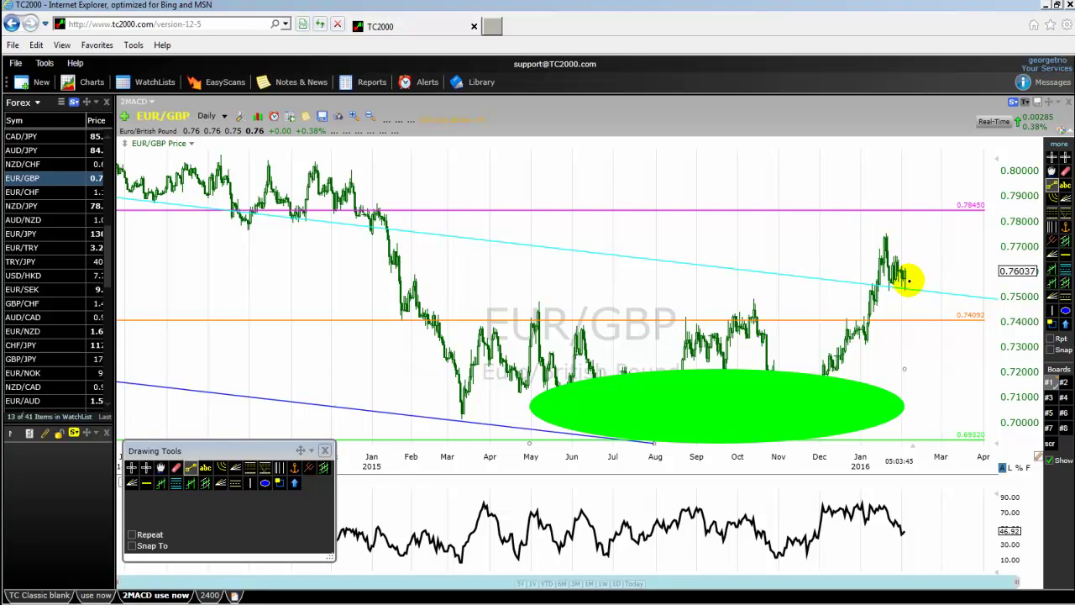
{"action": "left_click_drag", "start_coordinate": [905, 286], "coordinate": [968, 193]}
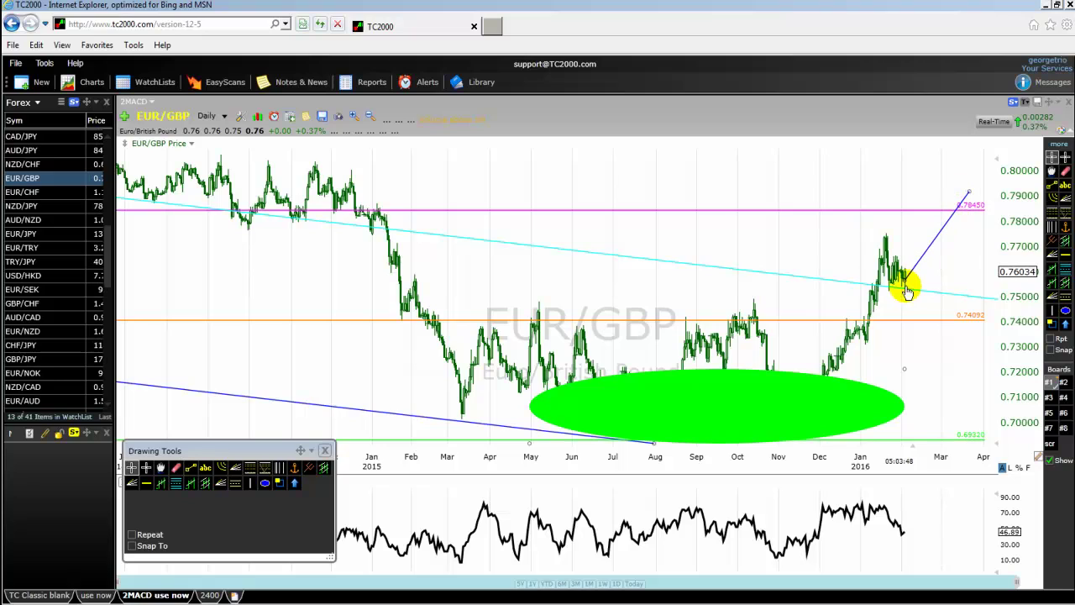
{"action": "left_click", "coordinate": [264, 484]}
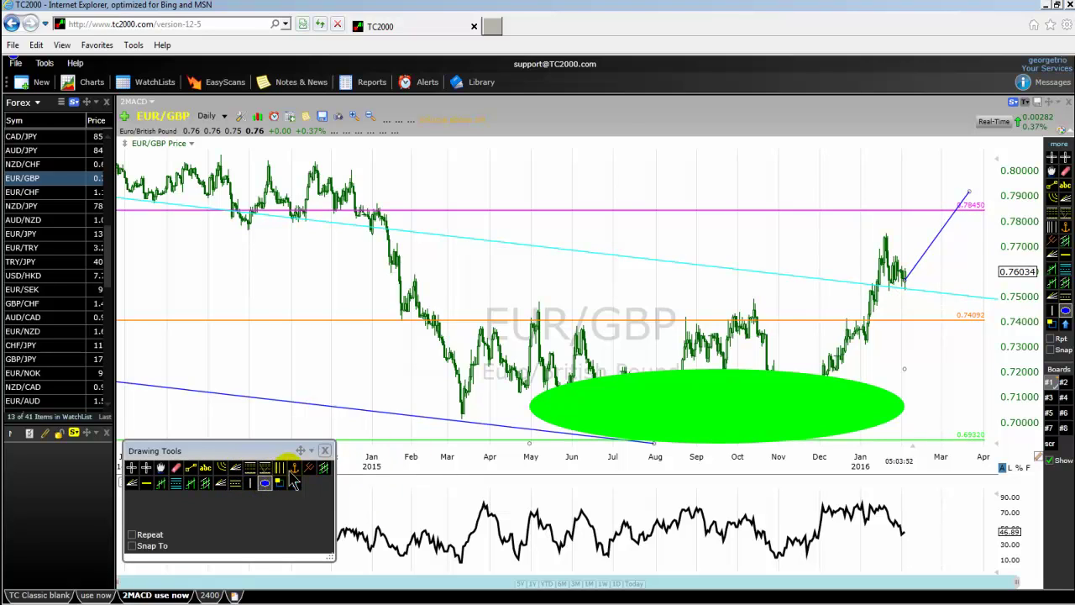
{"action": "left_click_drag", "start_coordinate": [967, 189], "coordinate": [930, 218]}
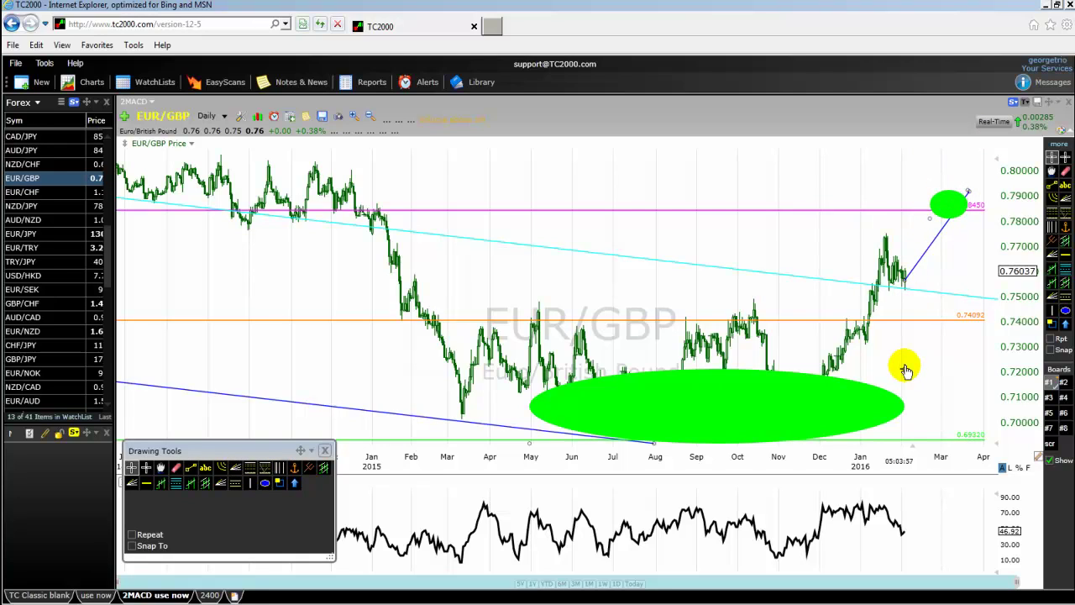
Sketch a breakout-and-retest zigzag with three trend lines: rising through 0.78450, falling back to that level, and rising again.
{"action": "left_click", "coordinate": [191, 467]}
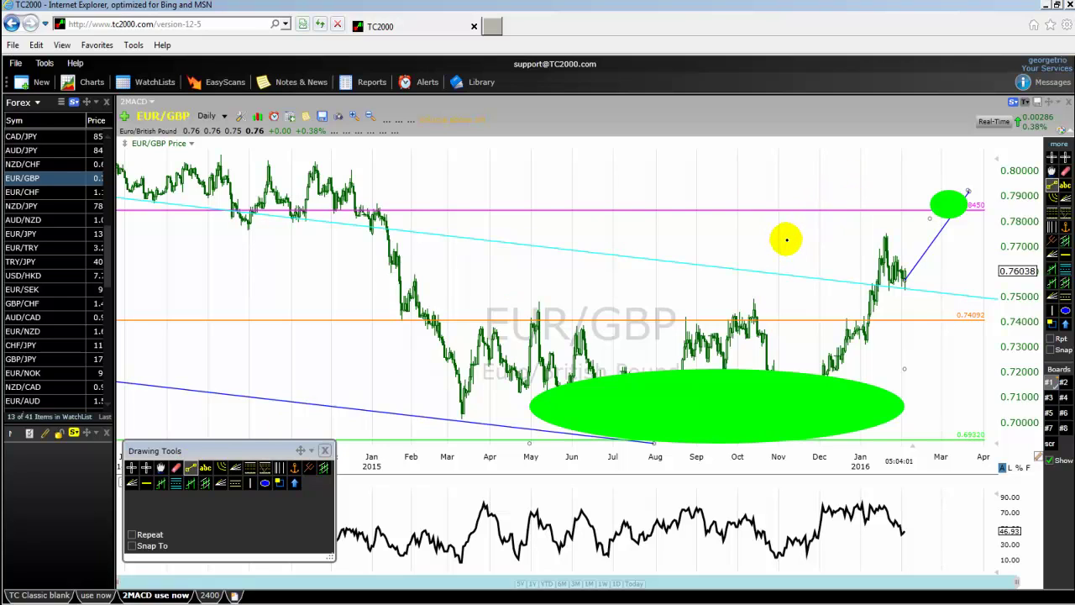
{"action": "left_click_drag", "start_coordinate": [781, 224], "coordinate": [853, 155]}
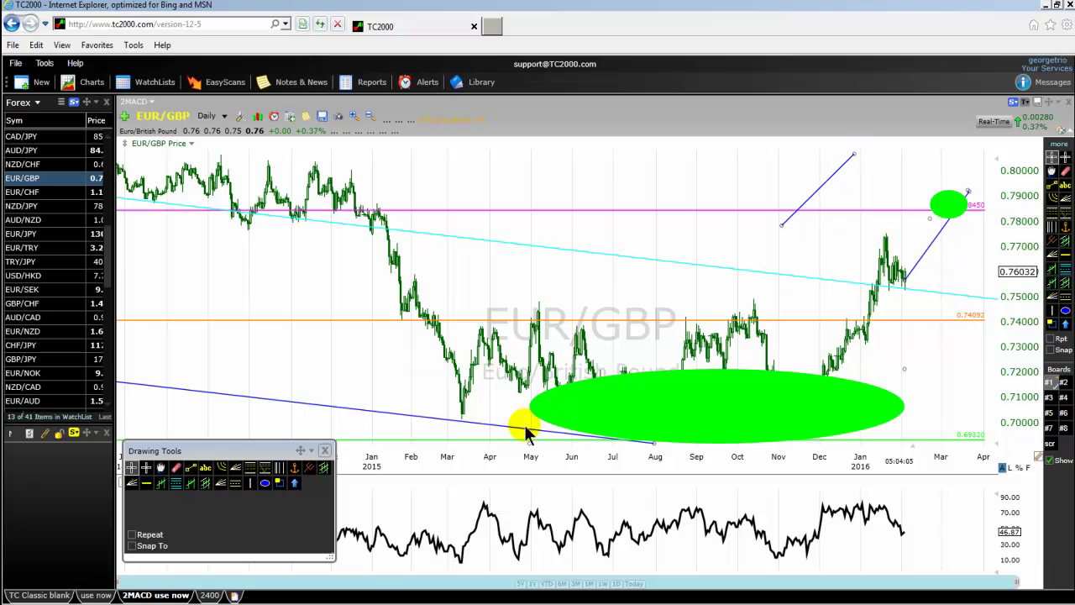
{"action": "left_click", "coordinate": [190, 467]}
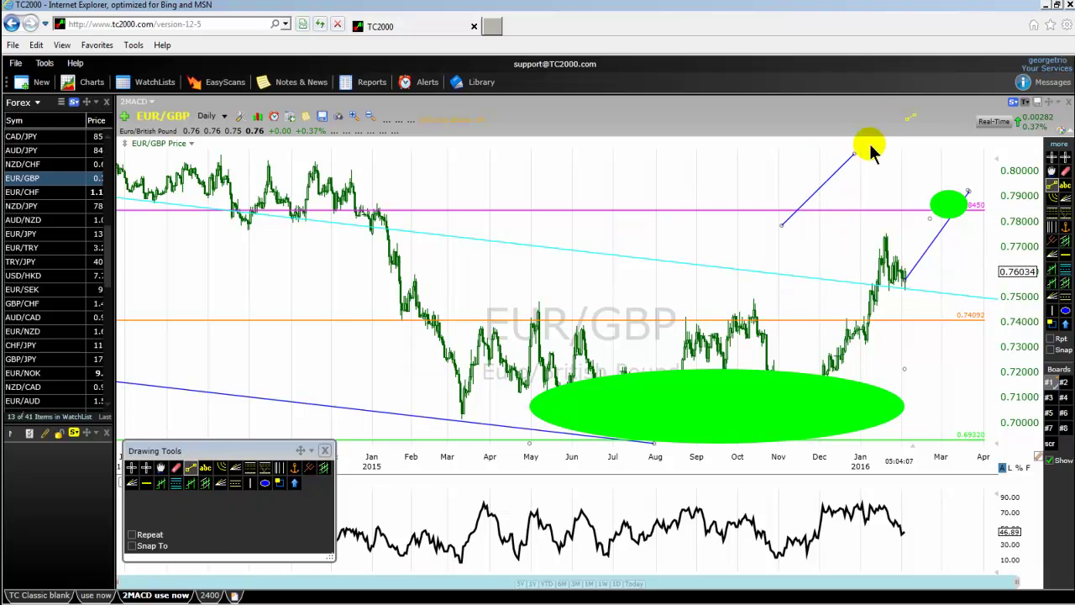
{"action": "mouse_move", "coordinate": [853, 154]}
{"action": "left_mouse_down"}
{"action": "mouse_move", "coordinate": [882, 192]}
{"action": "mouse_move", "coordinate": [877, 208]}
{"action": "left_mouse_up"}
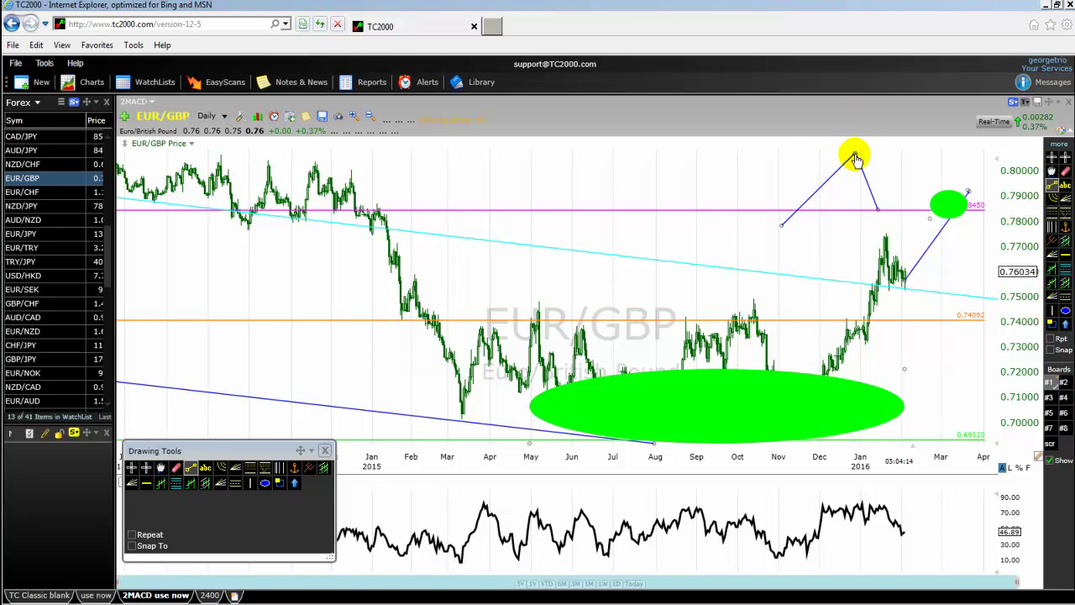
{"action": "left_click_drag", "start_coordinate": [892, 197], "coordinate": [941, 132]}
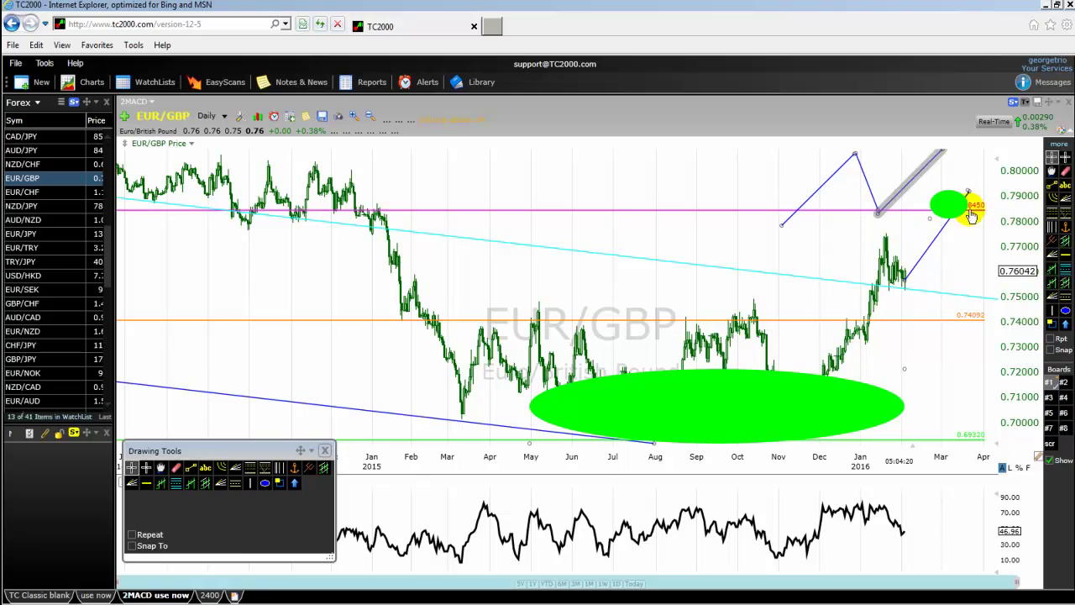
Move the small green ellipse from the rising trend line's upper end onto the zigzag's retest low at 0.78450.
{"action": "left_click", "coordinate": [865, 161]}
{"action": "left_click", "coordinate": [882, 212]}
{"action": "left_click", "coordinate": [924, 162]}
{"action": "left_click", "coordinate": [835, 211]}
{"action": "left_click", "coordinate": [959, 223]}
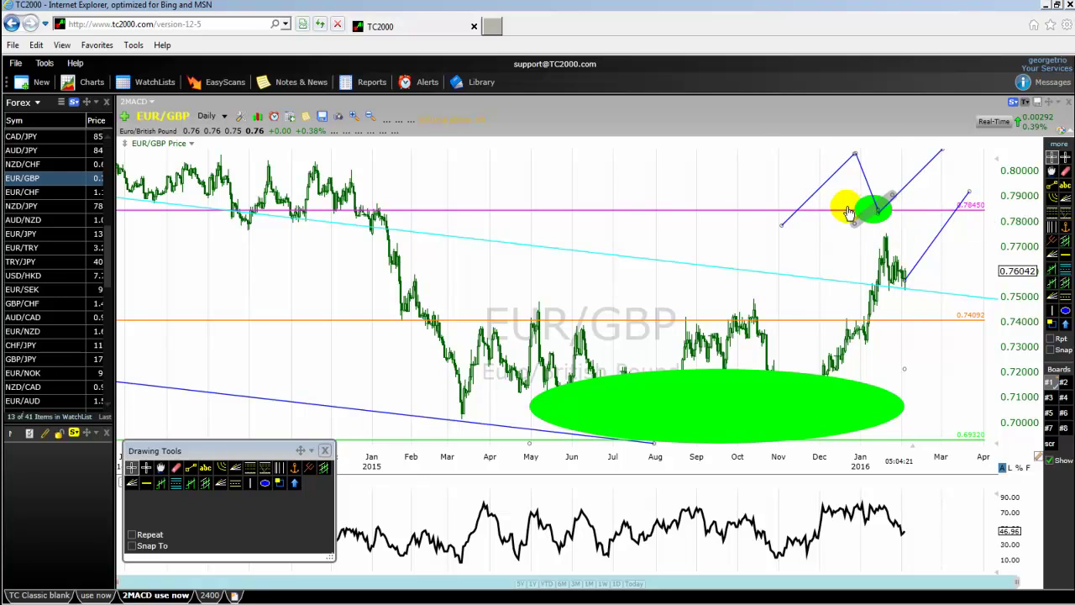
{"action": "left_click", "coordinate": [878, 216]}
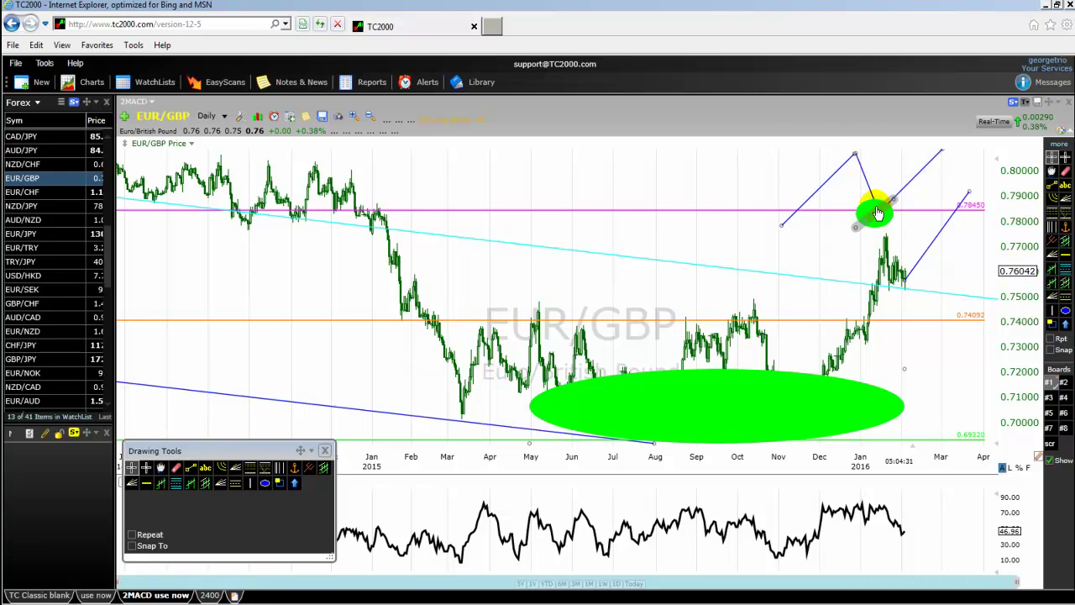
{"action": "mouse_move", "coordinate": [882, 214]}
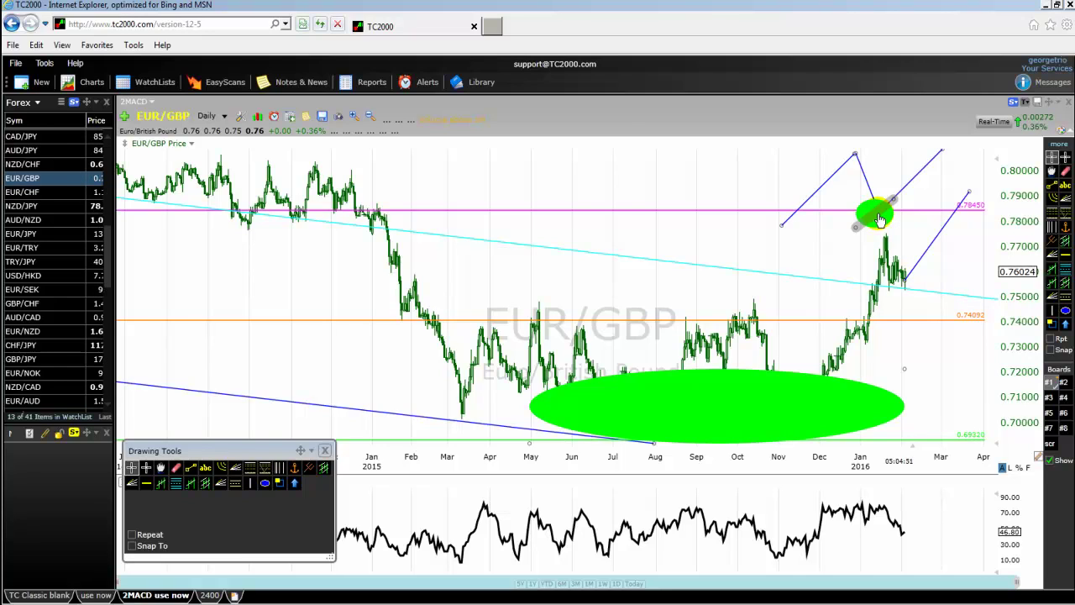
Delete the three breakout-and-retest zigzag lines and the rising trend line that starts at the latest price.
{"action": "right_click", "coordinate": [817, 198]}
{"action": "left_click", "coordinate": [857, 330]}
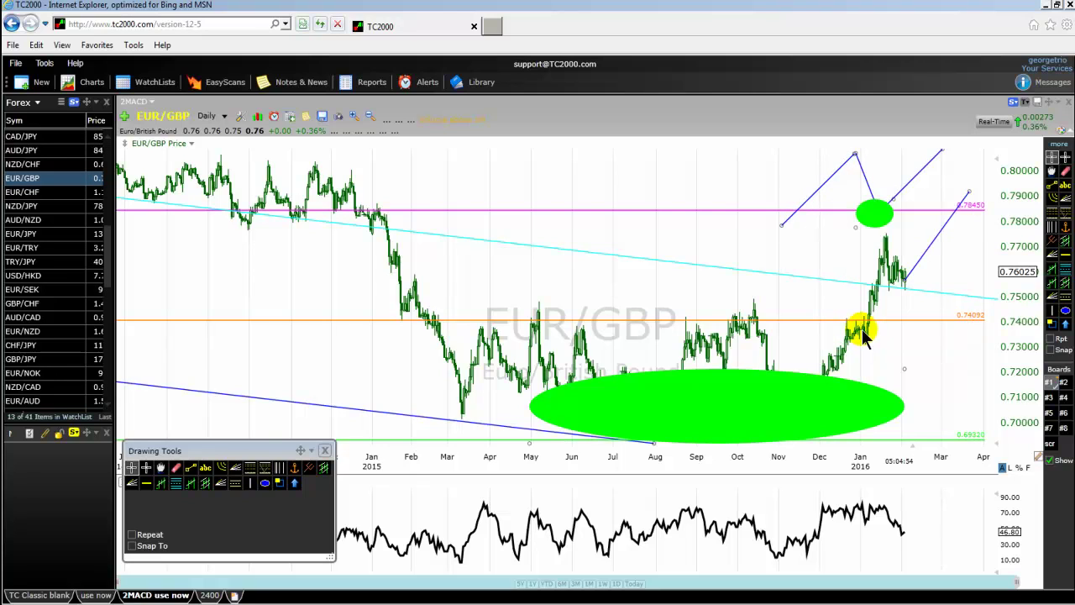
{"action": "right_click", "coordinate": [865, 178]}
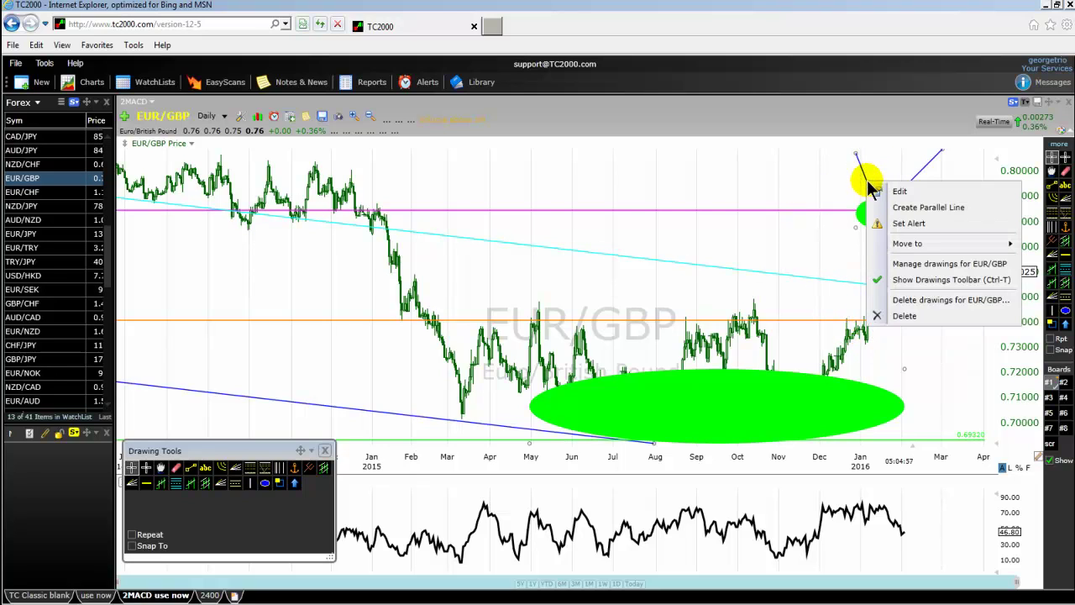
{"action": "left_click", "coordinate": [901, 315]}
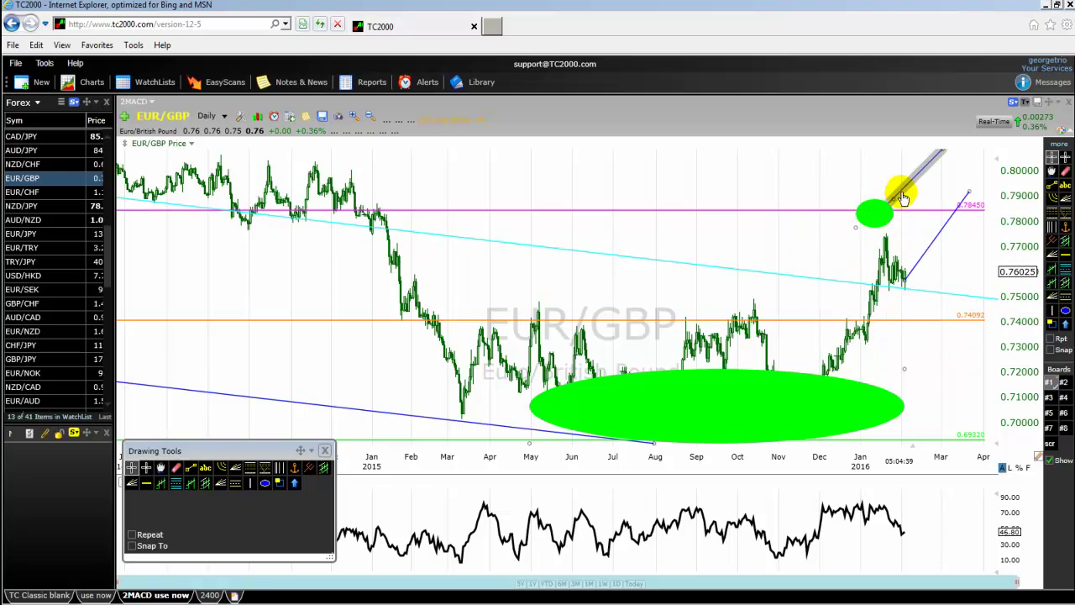
{"action": "right_click", "coordinate": [903, 195]}
{"action": "left_click", "coordinate": [894, 288]}
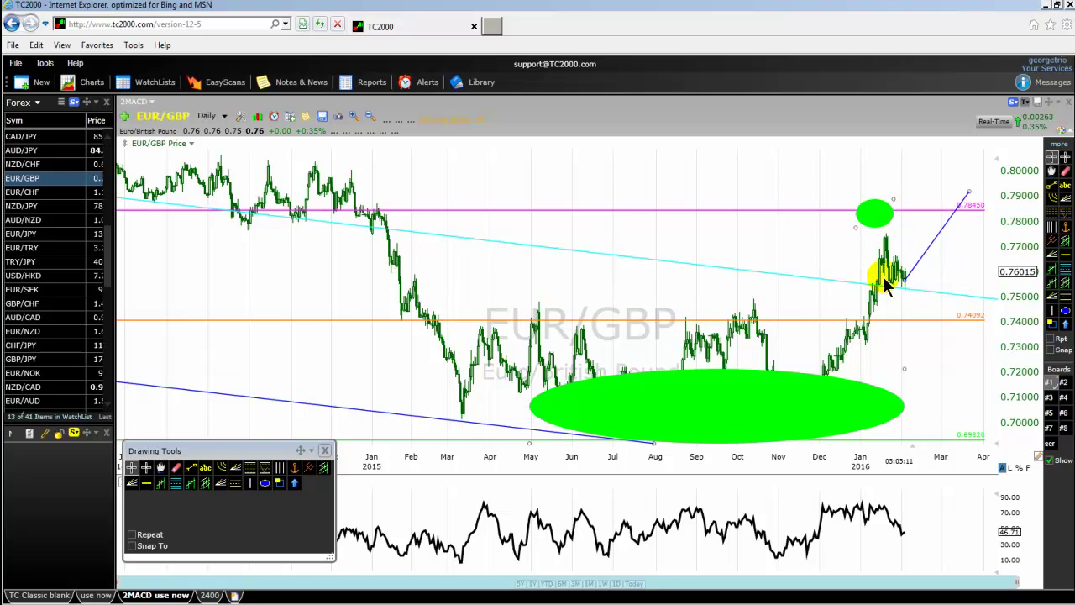
{"action": "right_click", "coordinate": [936, 250]}
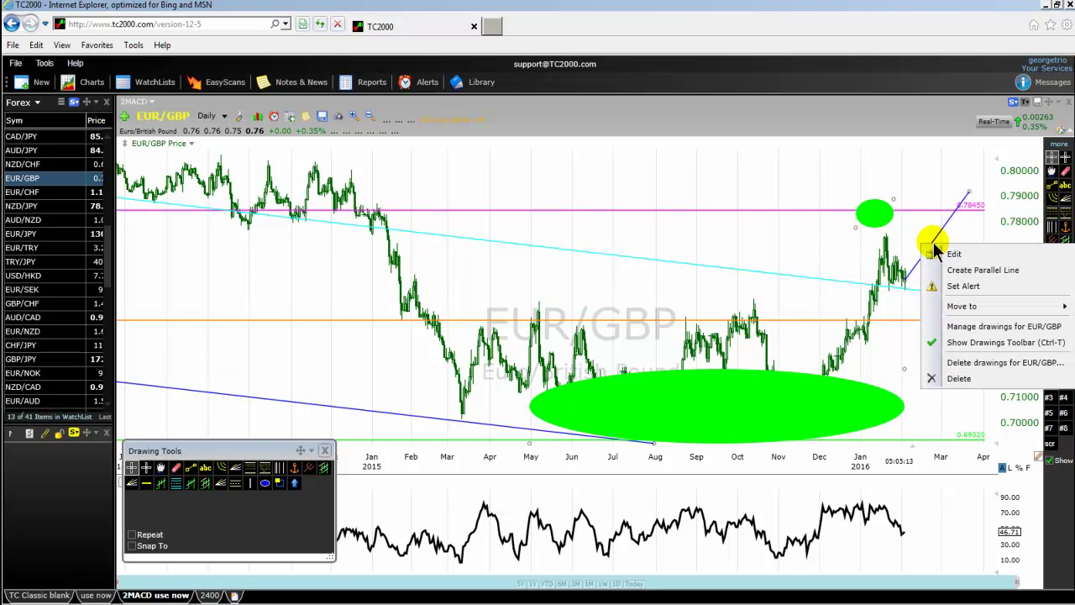
{"action": "left_click", "coordinate": [958, 379]}
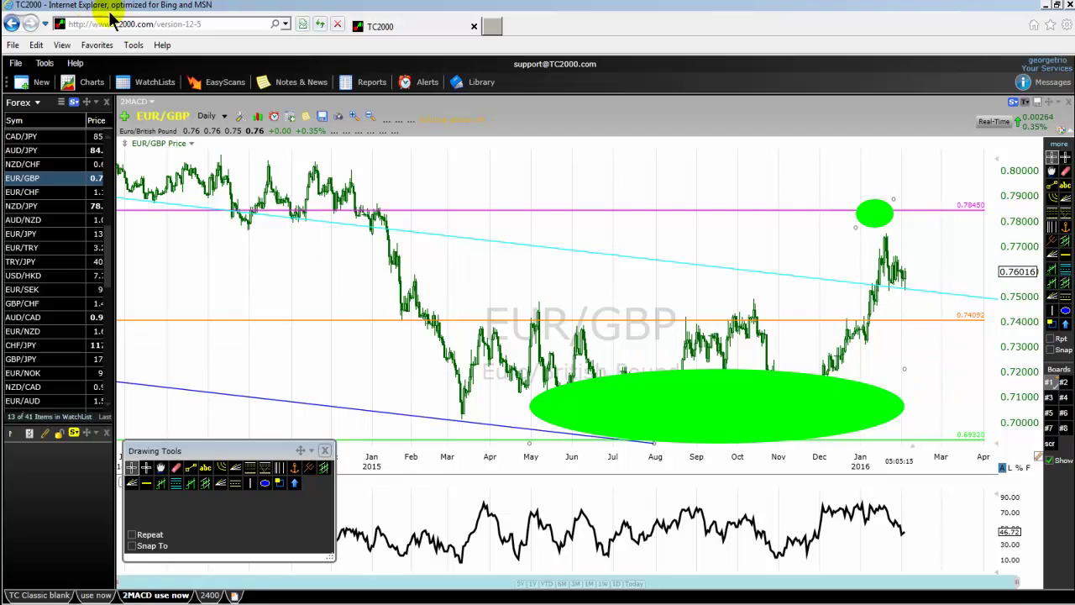
Switch the EUR/GBP chart to the weekly time frame.
{"action": "left_click", "coordinate": [224, 116]}
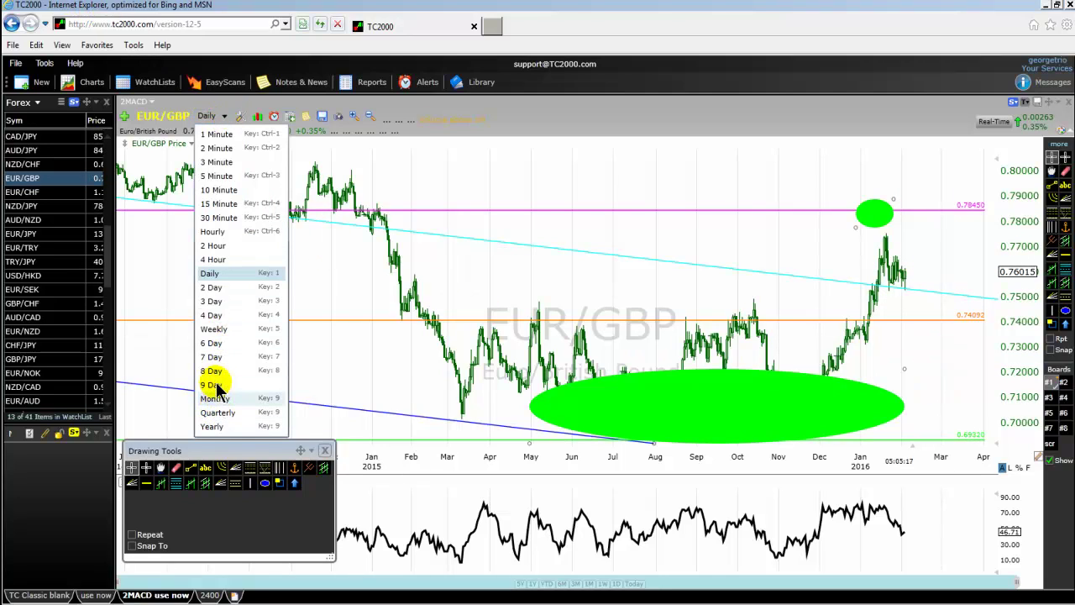
{"action": "left_click", "coordinate": [215, 328]}
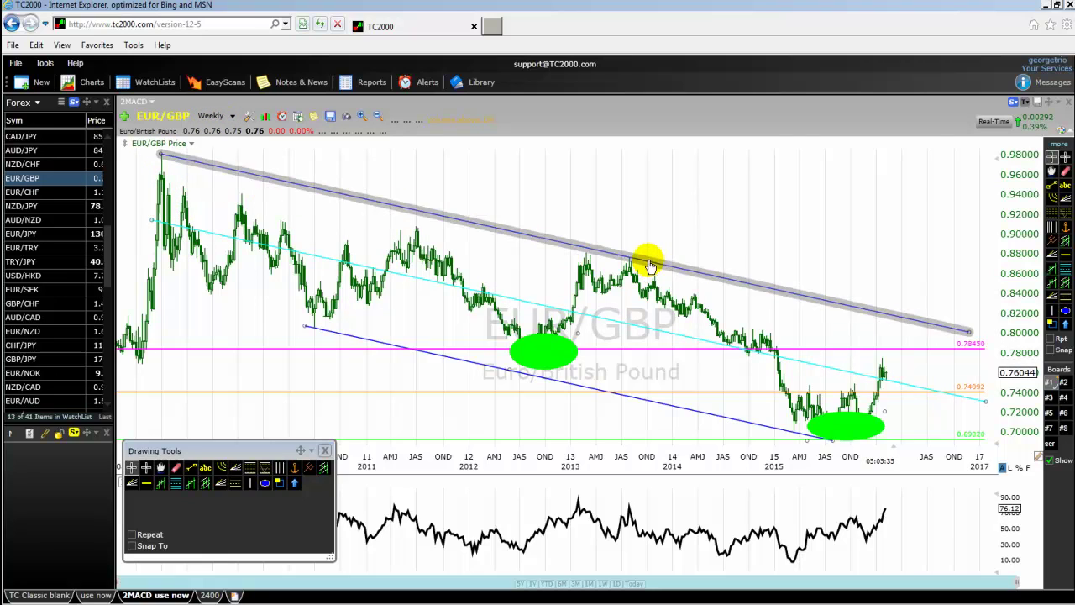
Examine the descending channel: the upper line's touches at the early-2009 and mid-2013 peaks, the lower line, and the midline near the latest price.
{"action": "mouse_move", "coordinate": [628, 258]}
{"action": "left_click_drag", "start_coordinate": [627, 275], "coordinate": [631, 276]}
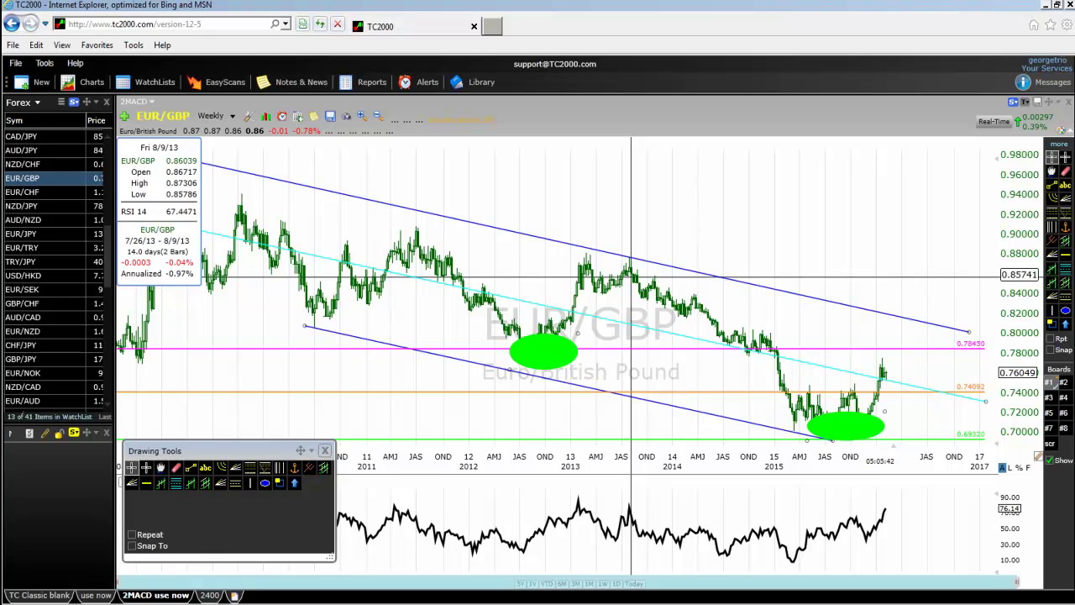
{"action": "left_click_drag", "start_coordinate": [631, 276], "coordinate": [631, 275]}
{"action": "left_click_drag", "start_coordinate": [162, 161], "coordinate": [161, 159]}
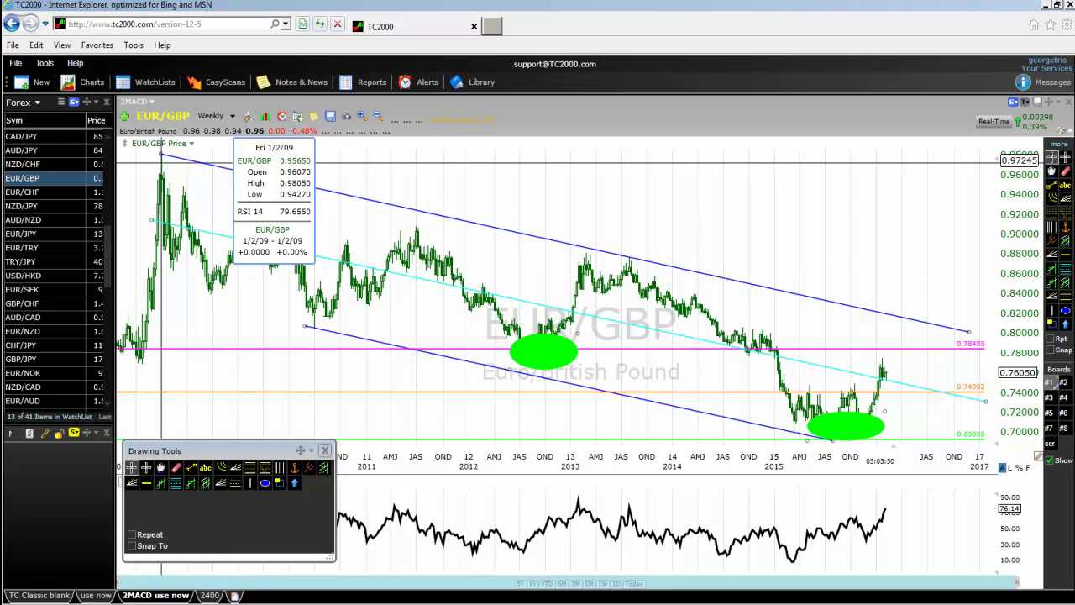
{"action": "left_click_drag", "start_coordinate": [161, 159], "coordinate": [159, 156]}
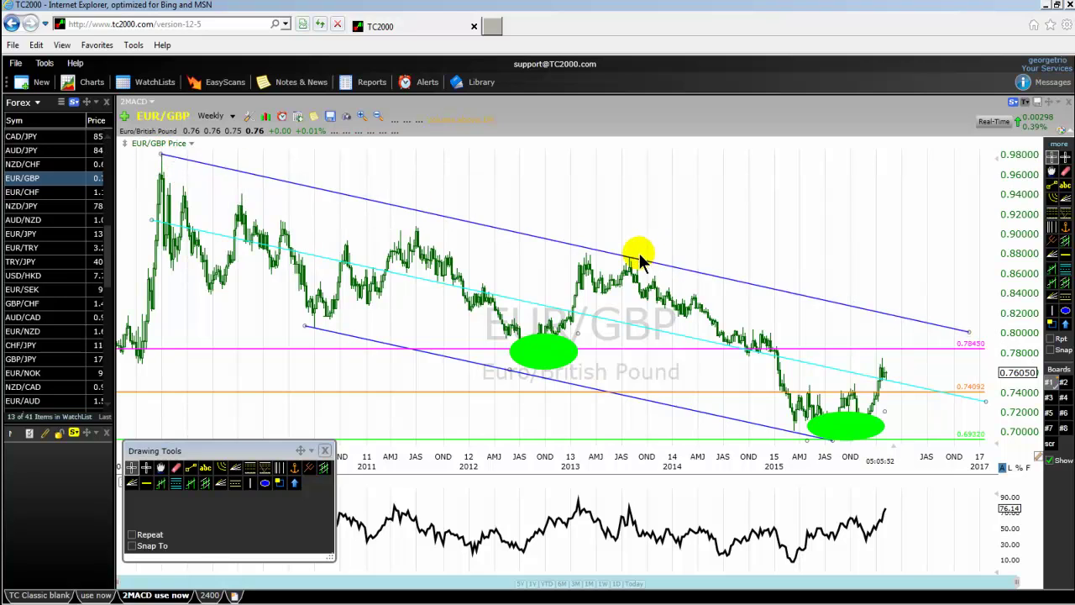
{"action": "mouse_move", "coordinate": [631, 261]}
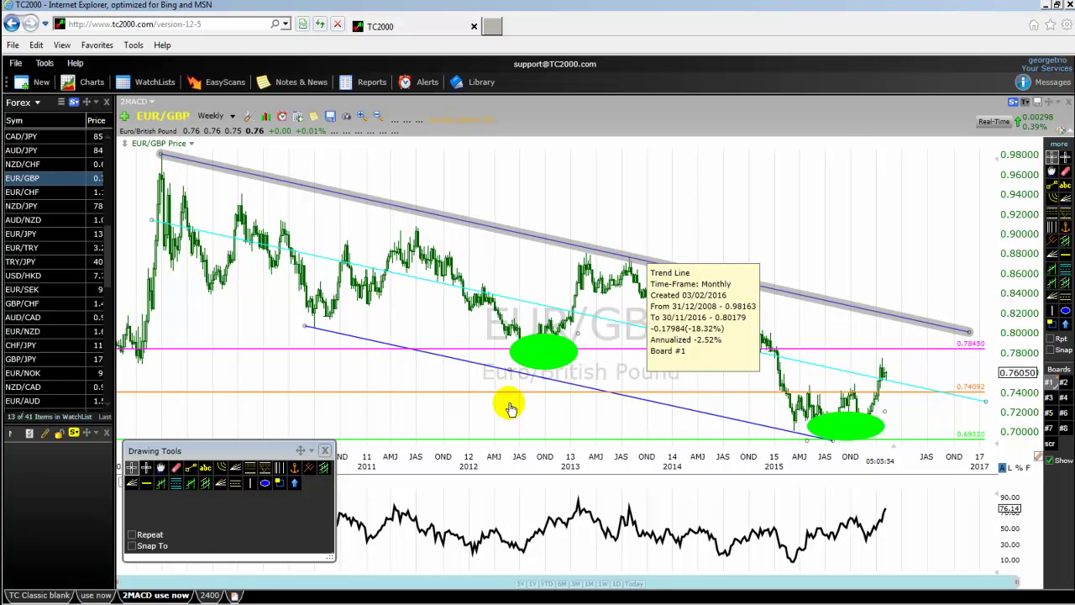
{"action": "mouse_move", "coordinate": [312, 330]}
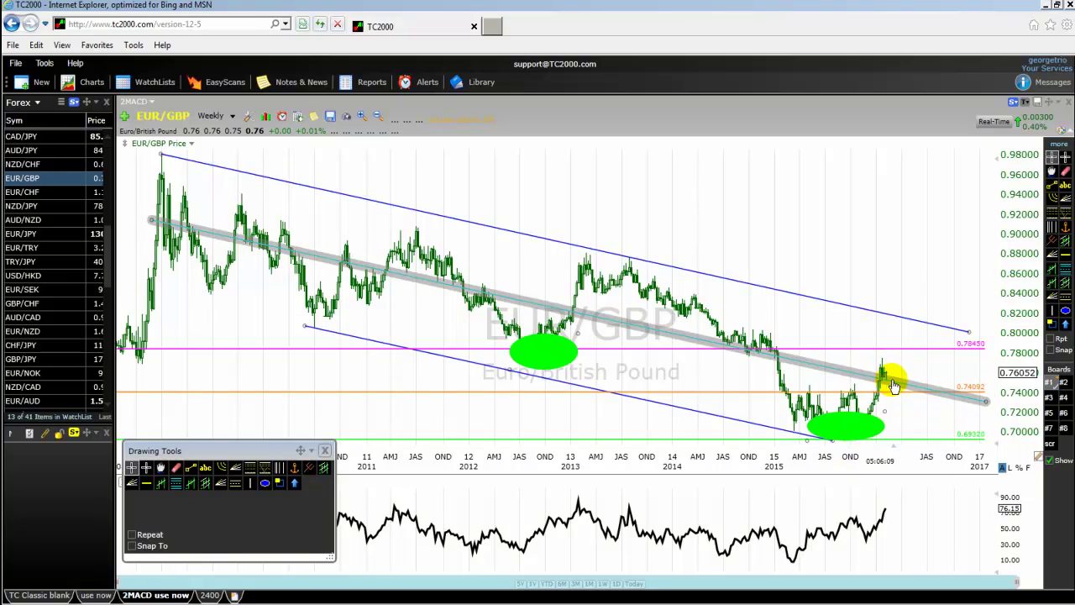
{"action": "mouse_move", "coordinate": [893, 384]}
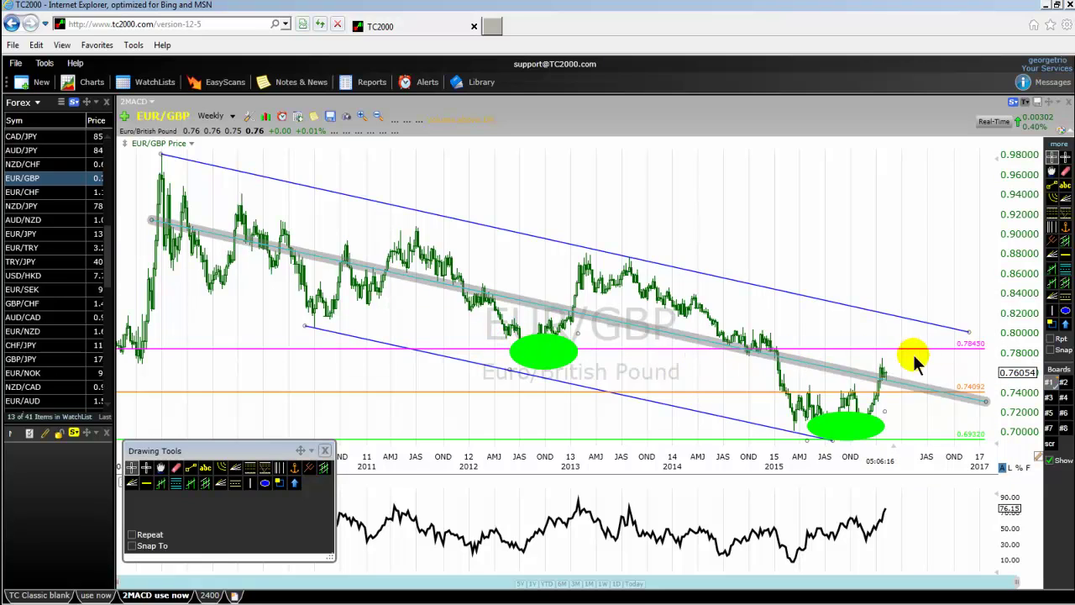
Examine the horizontal levels at 0.78450, 0.74092 and 0.69320 against the weekly candles and the 2012 low.
{"action": "mouse_move", "coordinate": [980, 350]}
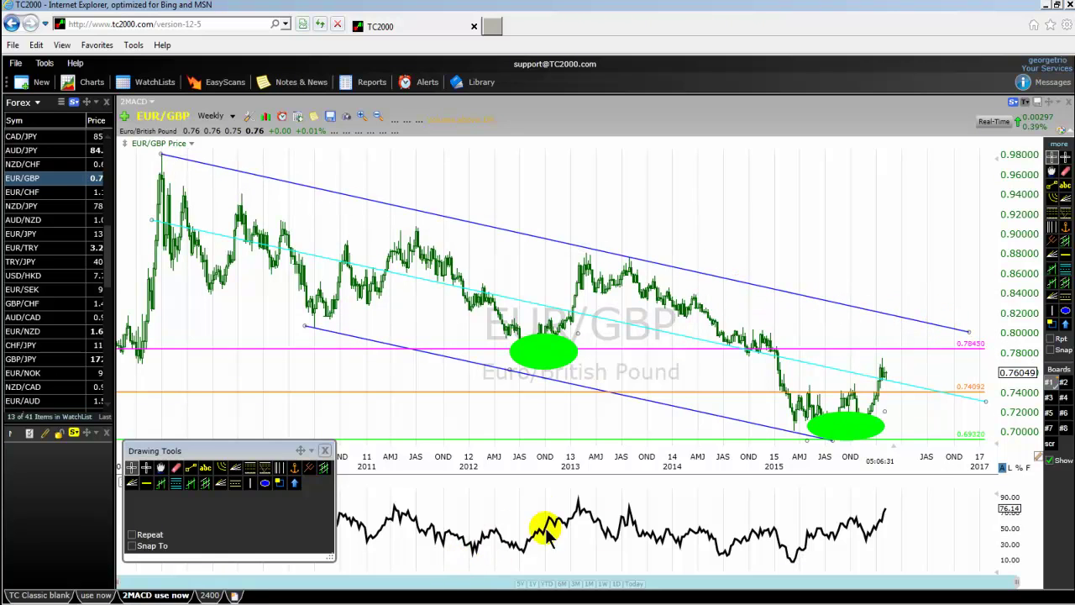
{"action": "scroll", "coordinate": [567, 475], "scroll_direction": "up", "scroll_amount": 3}
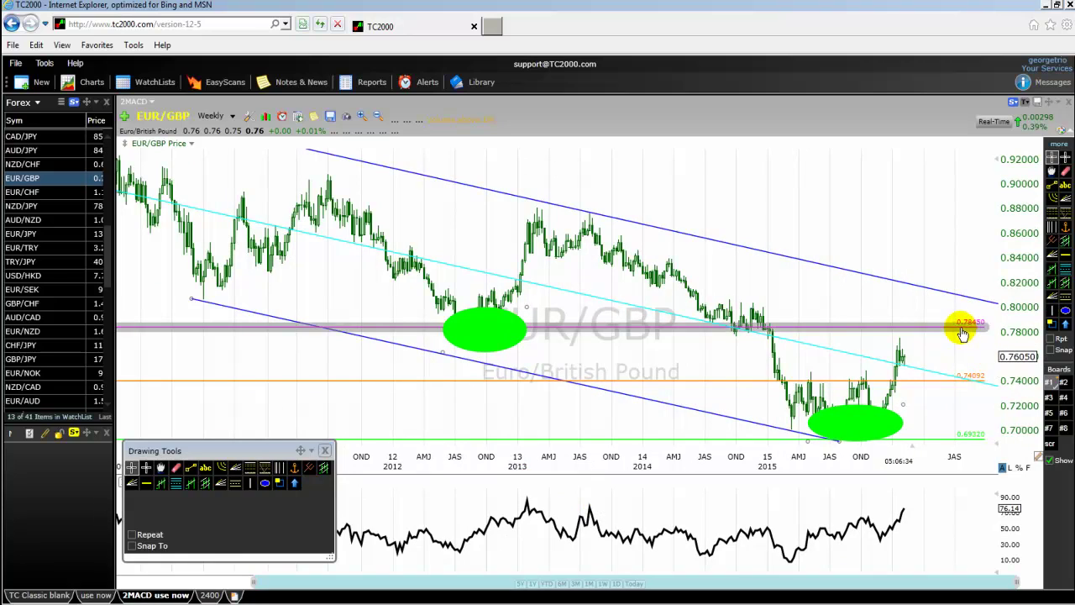
{"action": "mouse_move", "coordinate": [962, 324]}
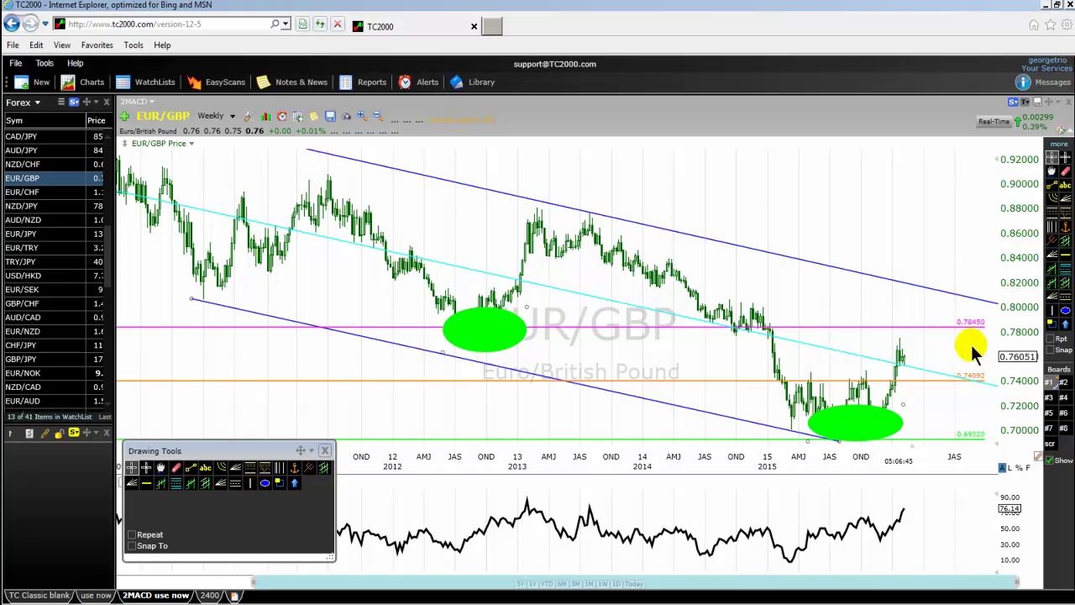
{"action": "mouse_move", "coordinate": [968, 382]}
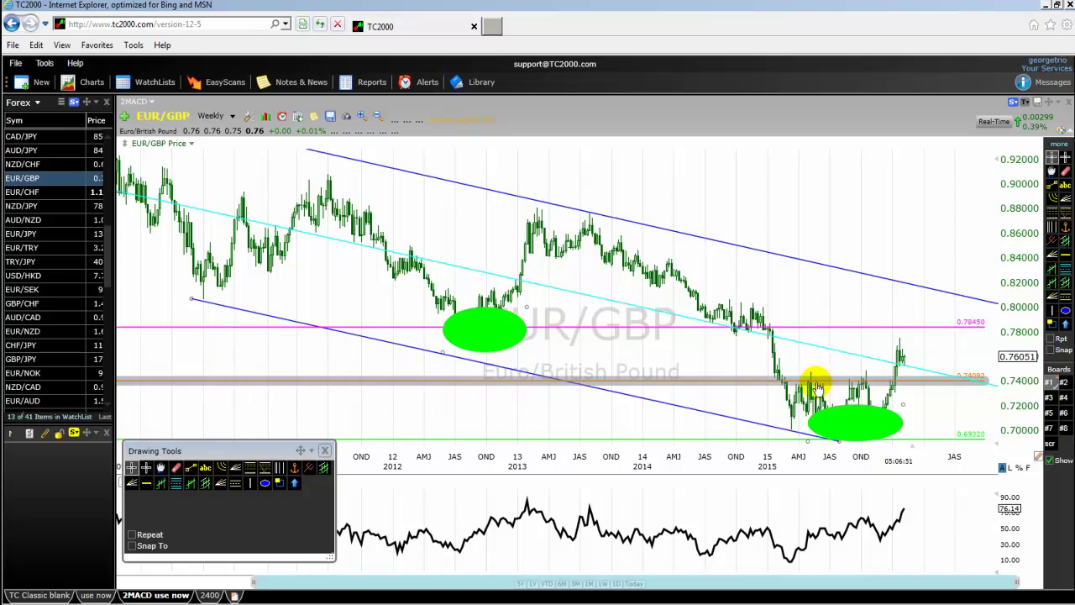
{"action": "mouse_move", "coordinate": [492, 389]}
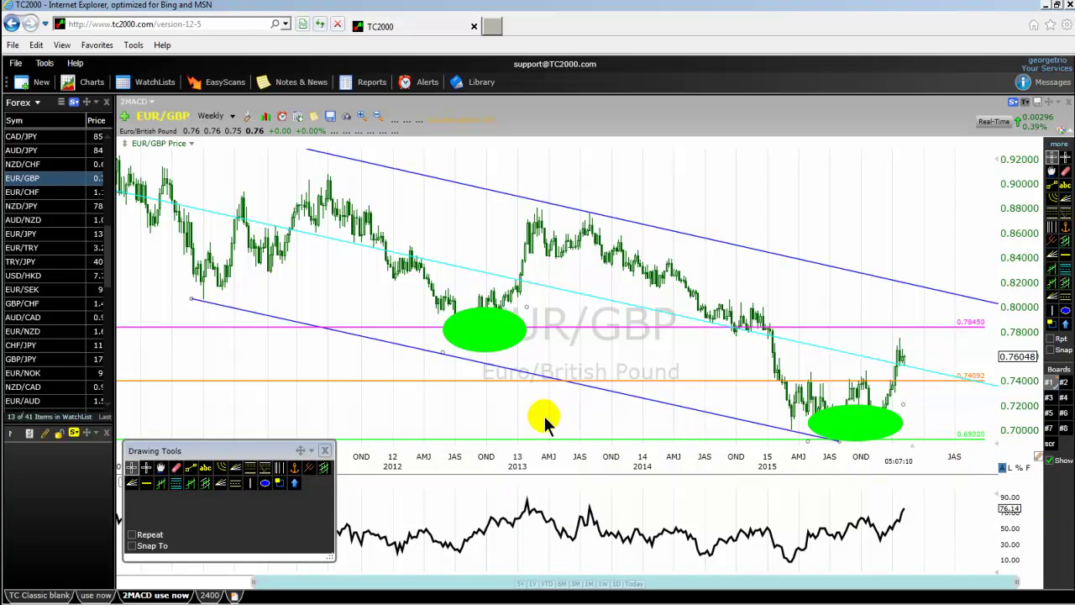
{"action": "scroll", "coordinate": [546, 412], "scroll_direction": "up", "scroll_amount": 3}
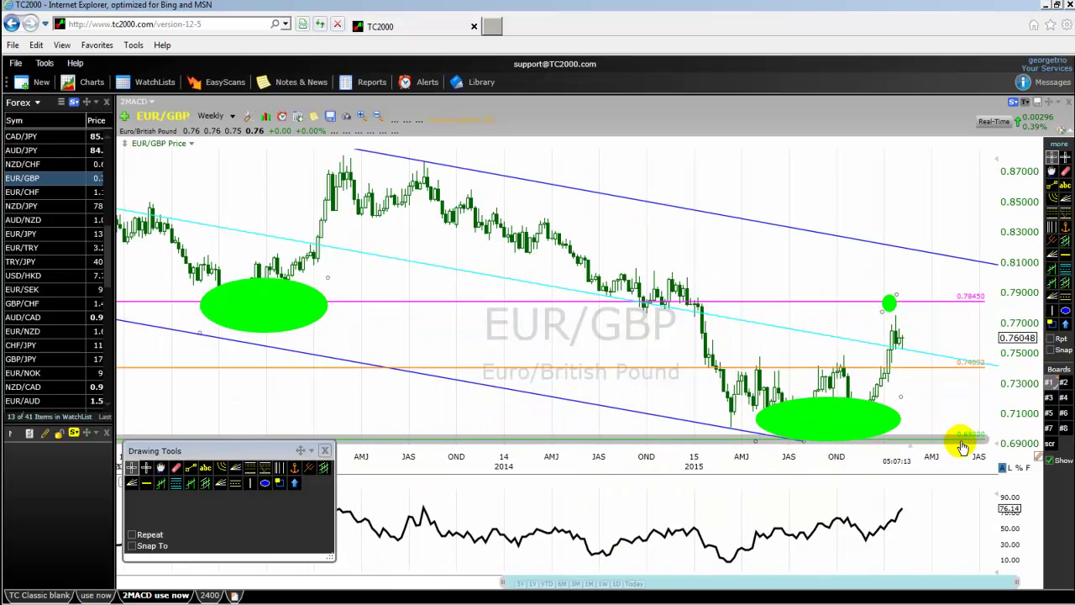
{"action": "mouse_move", "coordinate": [970, 442]}
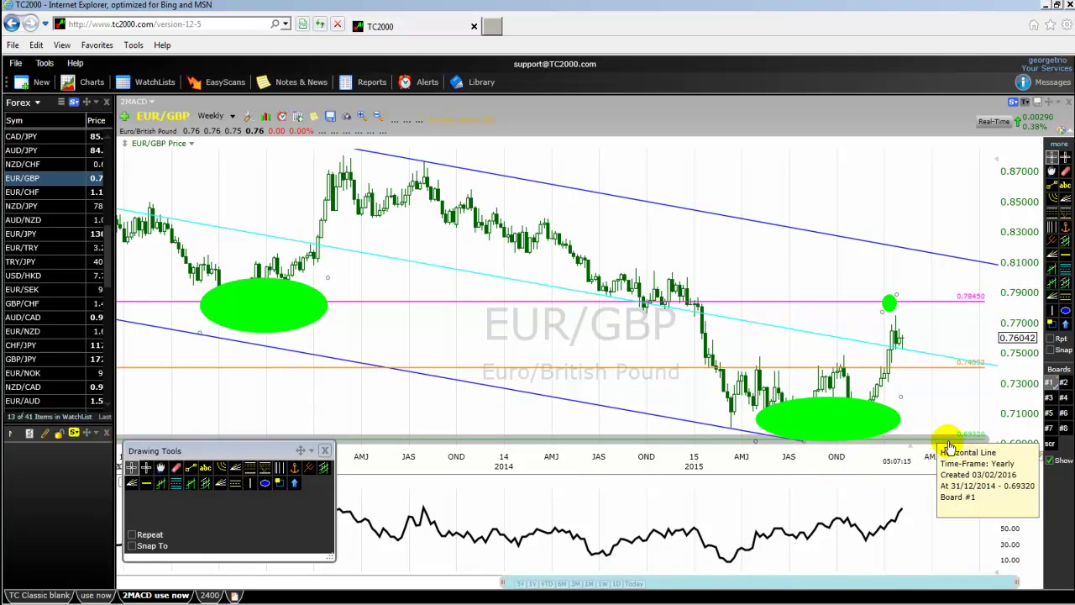
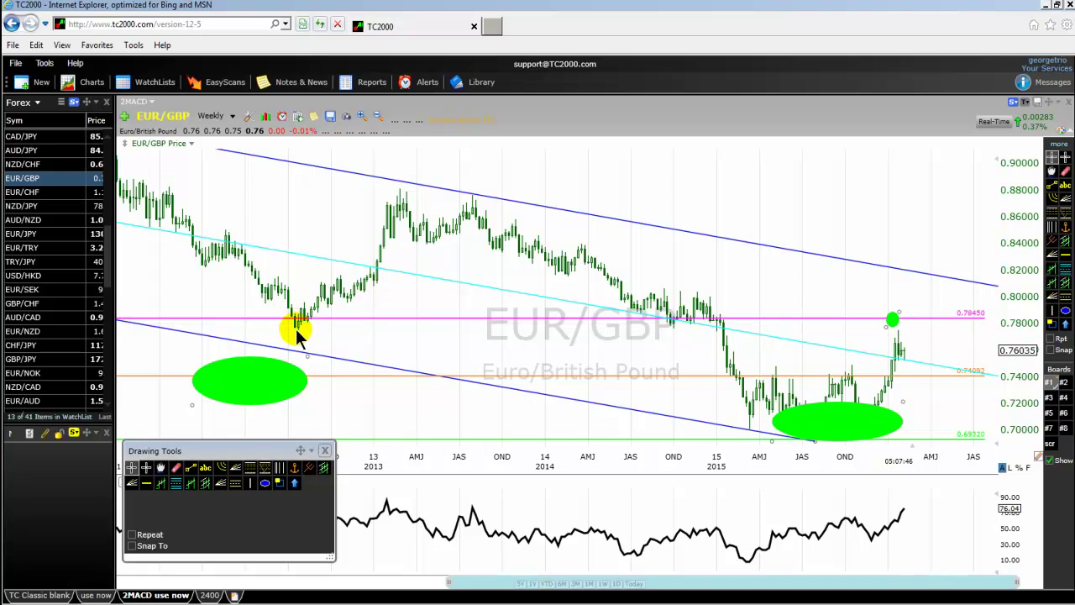
{"action": "left_click", "coordinate": [296, 333]}
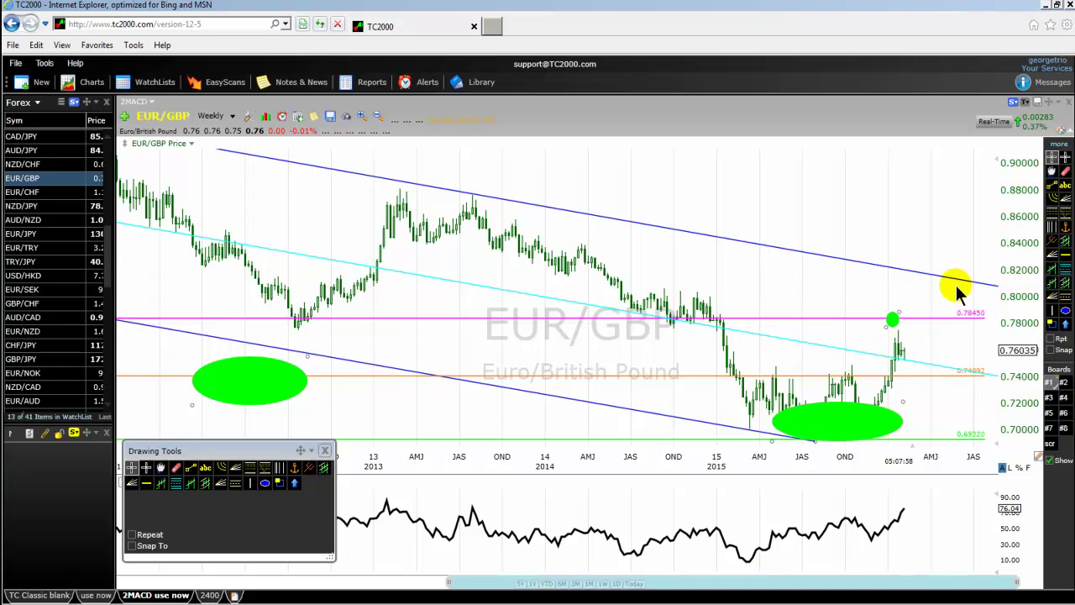
Draw a trend line rising through 0.78450 to the upper channel line, and a second one falling from there to the small ellipse at 0.78450.
{"action": "left_click", "coordinate": [192, 469]}
{"action": "left_click_drag", "start_coordinate": [807, 330], "coordinate": [888, 241]}
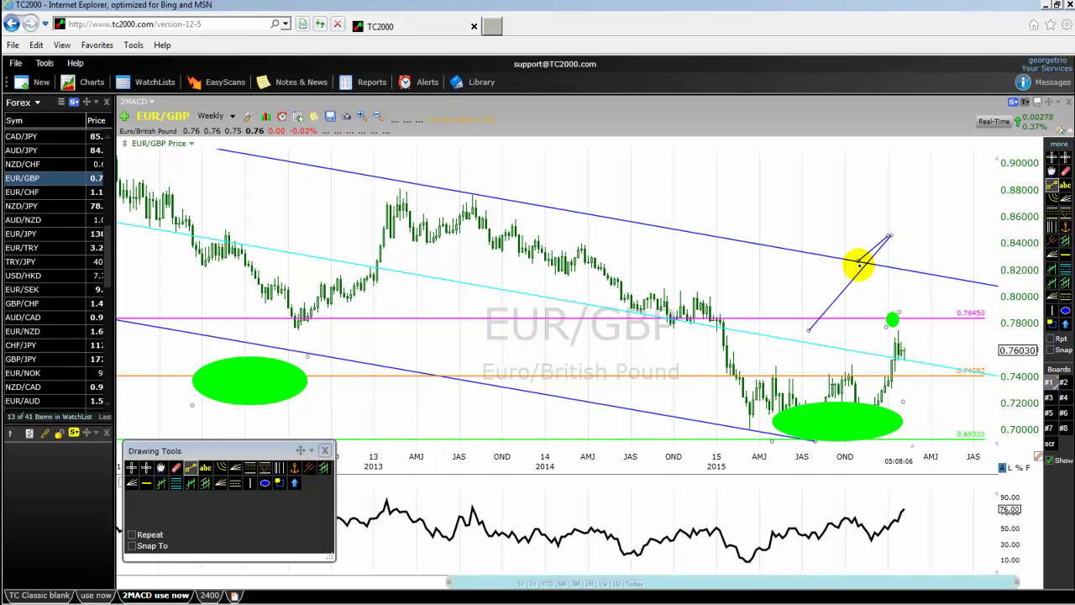
{"action": "left_click_drag", "start_coordinate": [888, 236], "coordinate": [972, 235]}
{"action": "left_click_drag", "start_coordinate": [889, 238], "coordinate": [873, 269]}
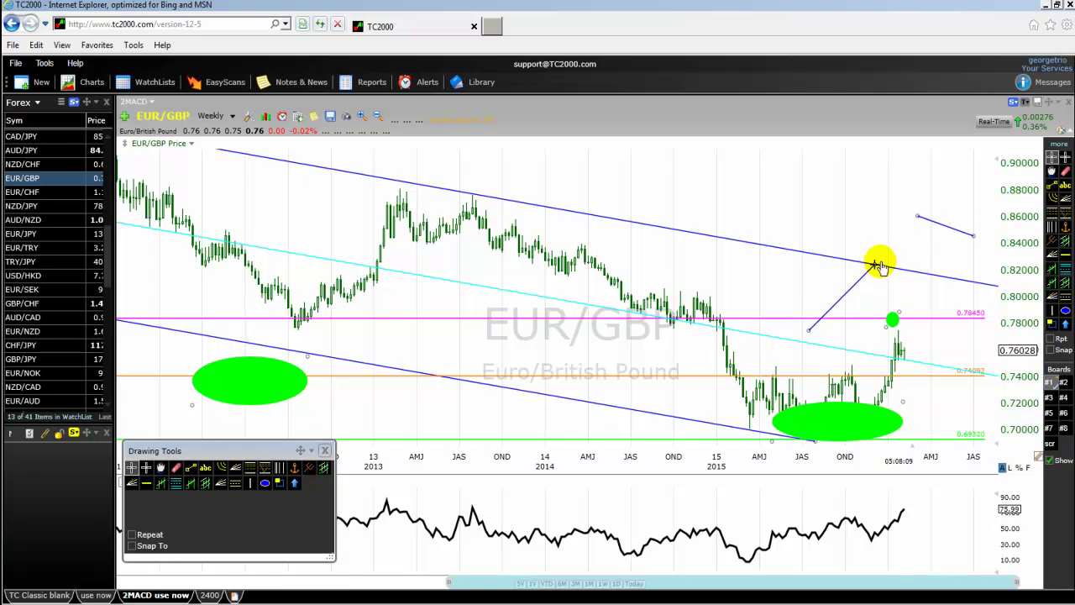
{"action": "mouse_move", "coordinate": [947, 228]}
{"action": "left_mouse_down"}
{"action": "mouse_move", "coordinate": [912, 239]}
{"action": "mouse_move", "coordinate": [905, 285]}
{"action": "mouse_move", "coordinate": [884, 315]}
{"action": "mouse_move", "coordinate": [907, 291]}
{"action": "mouse_move", "coordinate": [856, 273]}
{"action": "mouse_move", "coordinate": [878, 267]}
{"action": "left_mouse_up"}
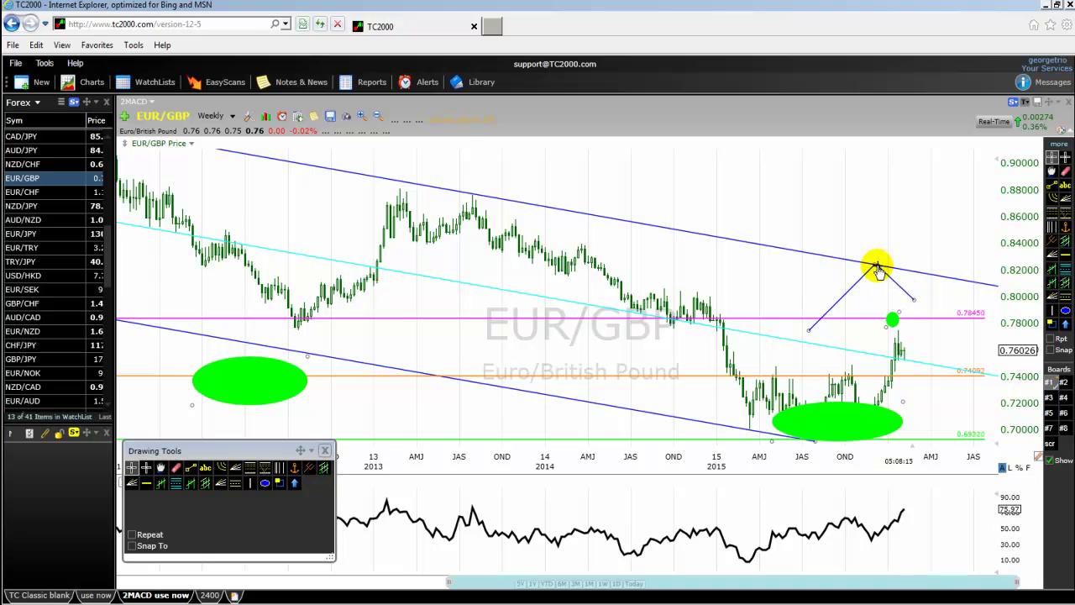
{"action": "left_click_drag", "start_coordinate": [914, 300], "coordinate": [891, 317]}
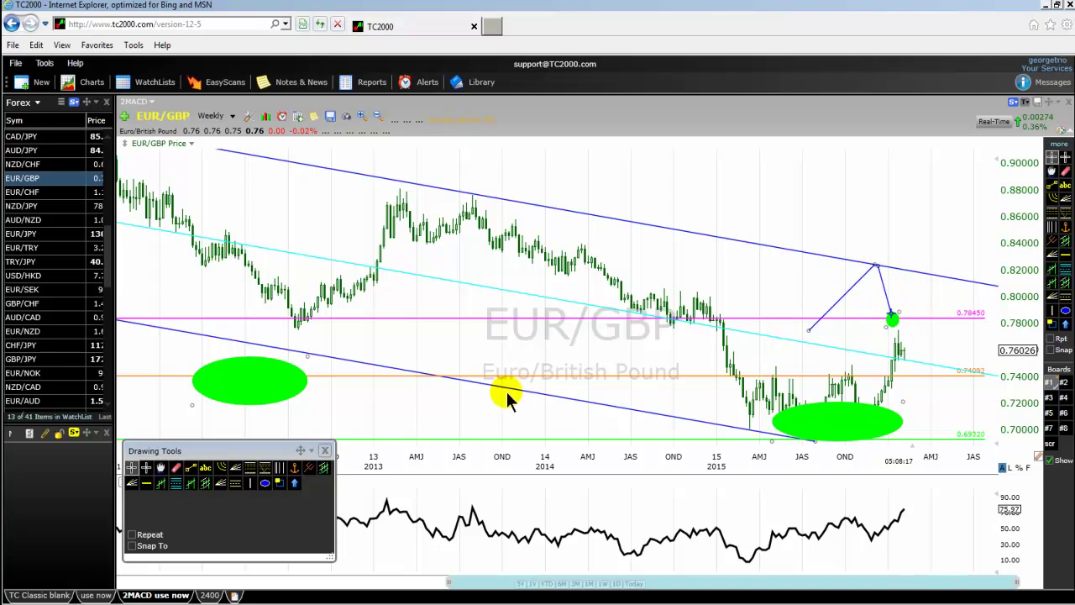
Draw a third trend line rising from the ellipse at 0.78450 through the upper channel line to about 0.88, joined to the falling leg's low.
{"action": "left_click", "coordinate": [190, 467]}
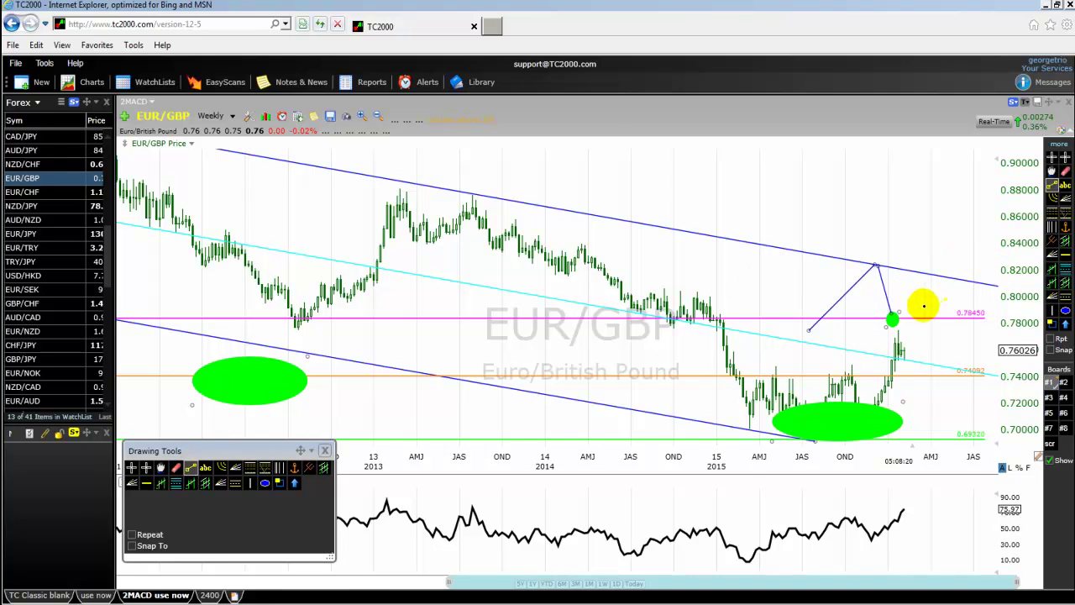
{"action": "left_click_drag", "start_coordinate": [892, 313], "coordinate": [958, 190]}
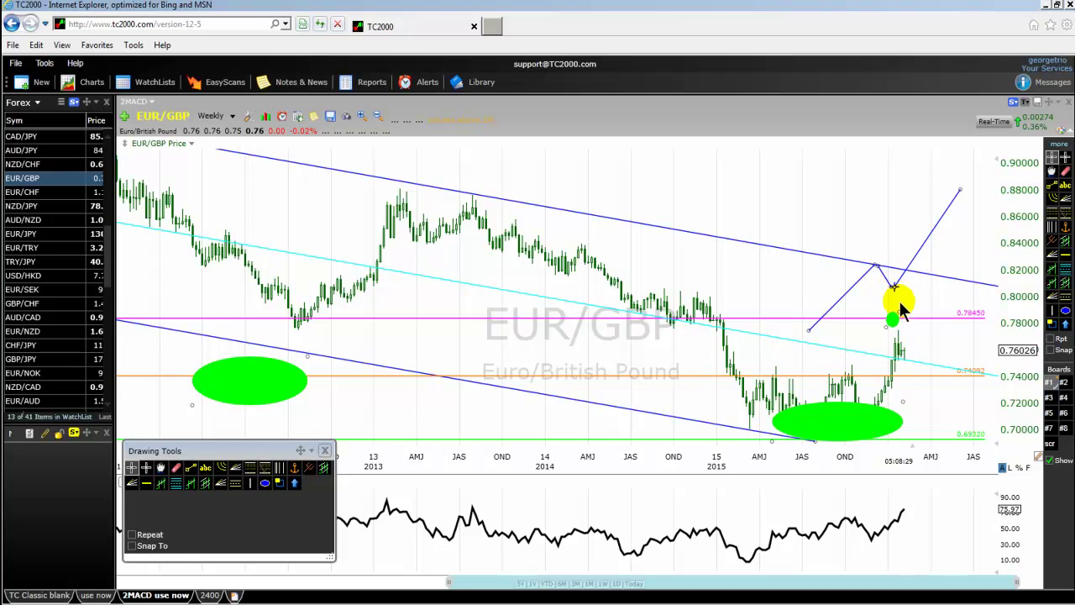
{"action": "left_click_drag", "start_coordinate": [892, 292], "coordinate": [891, 322]}
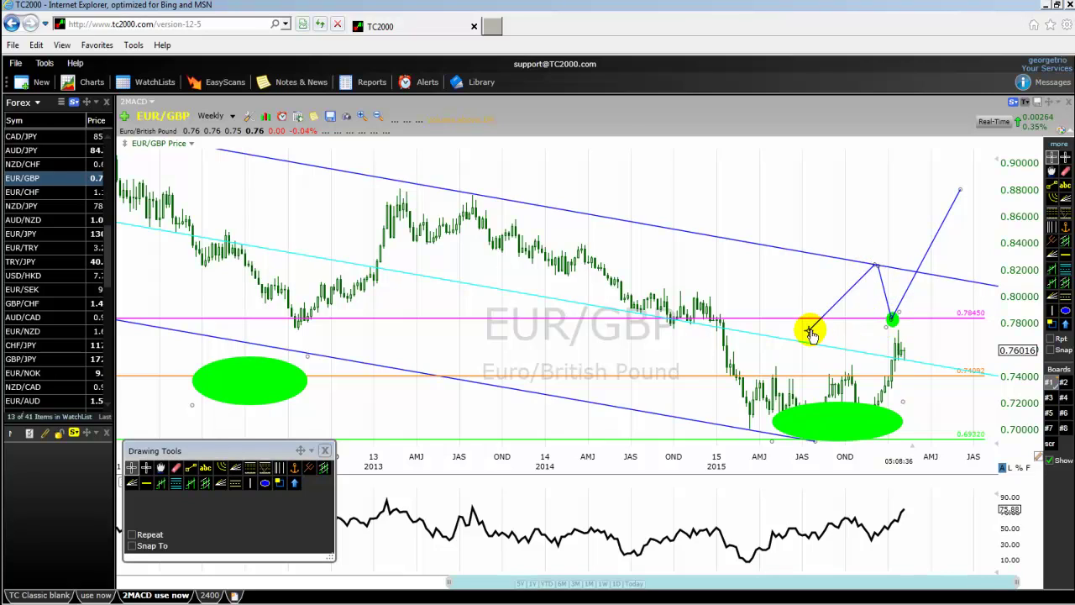
Start the first rising leg at the 0.78450 line and shift all three projection legs later in time, past the latest candles.
{"action": "left_click_drag", "start_coordinate": [808, 329], "coordinate": [821, 317]}
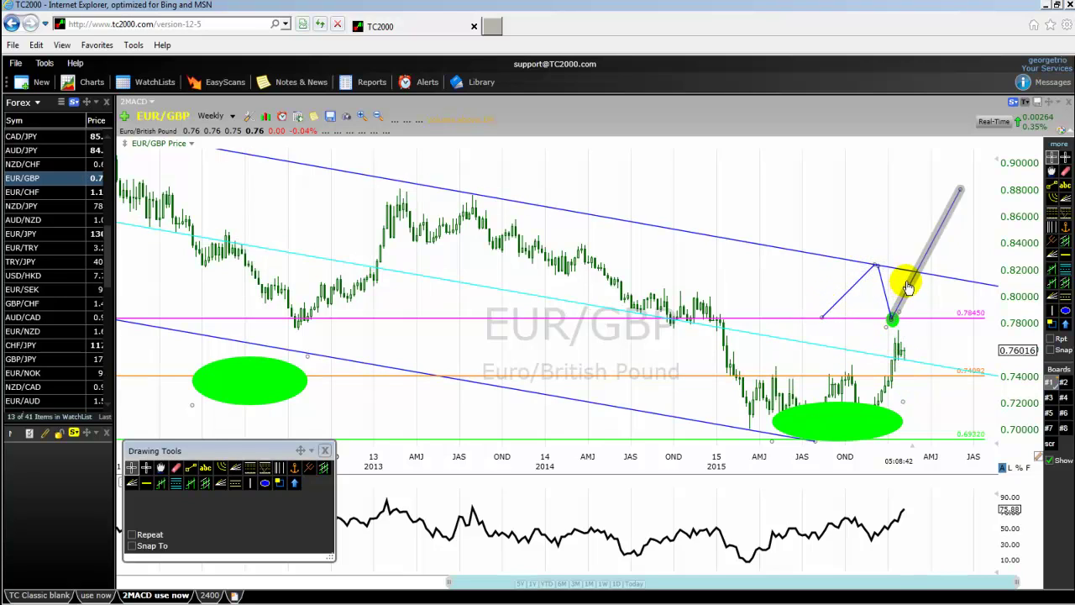
{"action": "left_click_drag", "start_coordinate": [893, 308], "coordinate": [965, 305]}
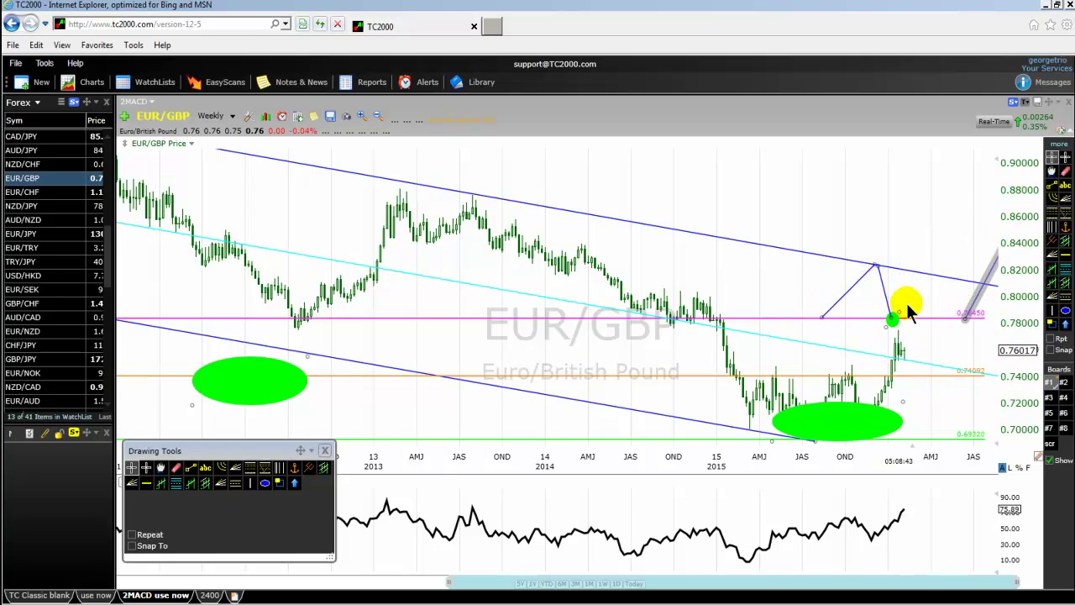
{"action": "left_click_drag", "start_coordinate": [886, 295], "coordinate": [971, 293]}
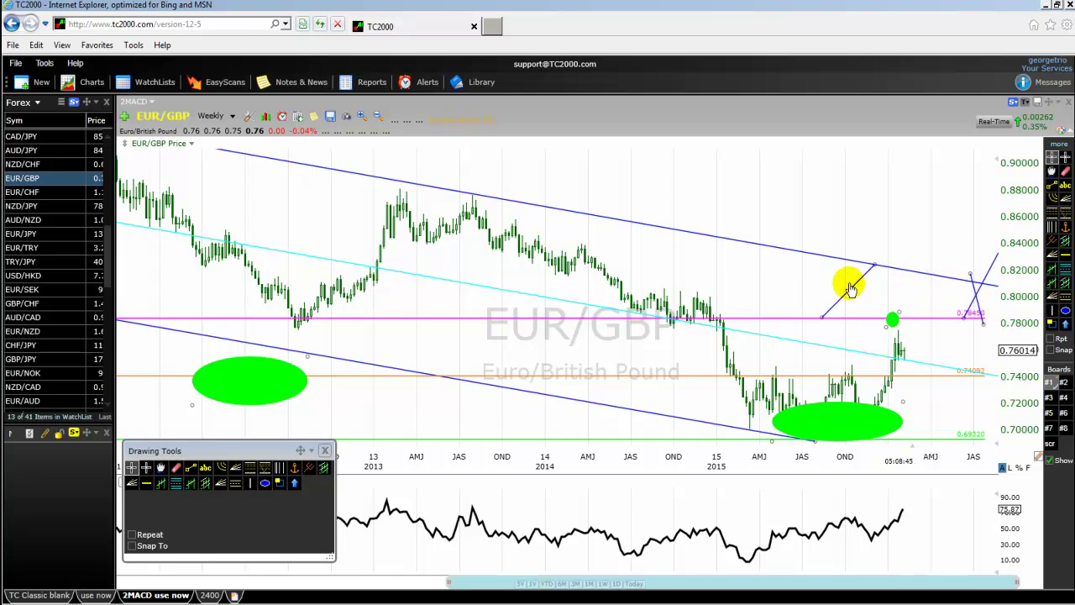
{"action": "left_click_drag", "start_coordinate": [849, 306], "coordinate": [887, 288]}
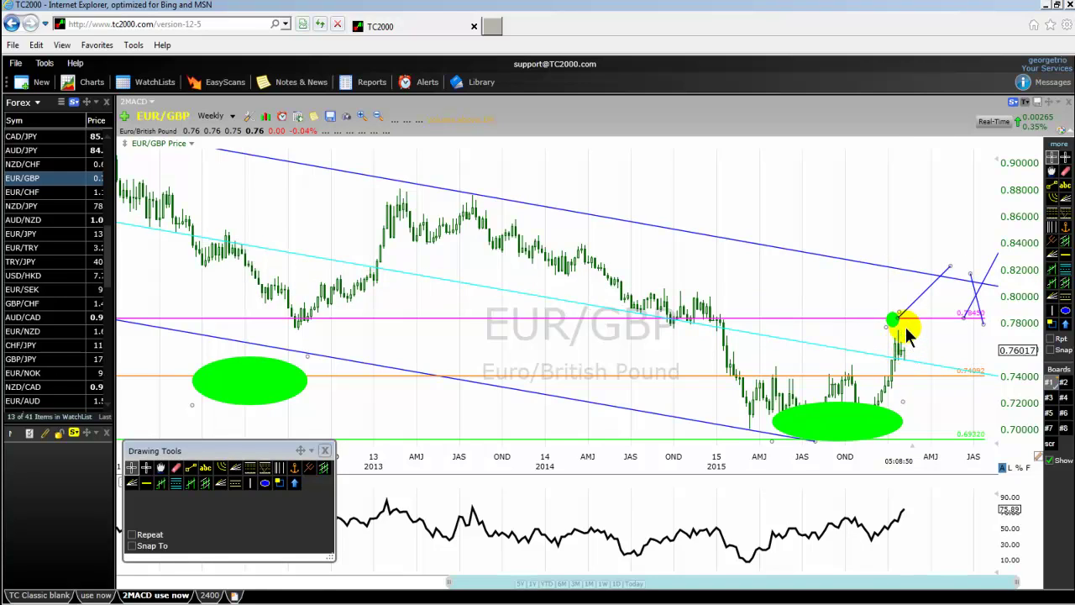
Draw three connected trend lines from the latest price up to 0.78450, down to about 0.766 and up to the upper channel line.
{"action": "left_click", "coordinate": [191, 467]}
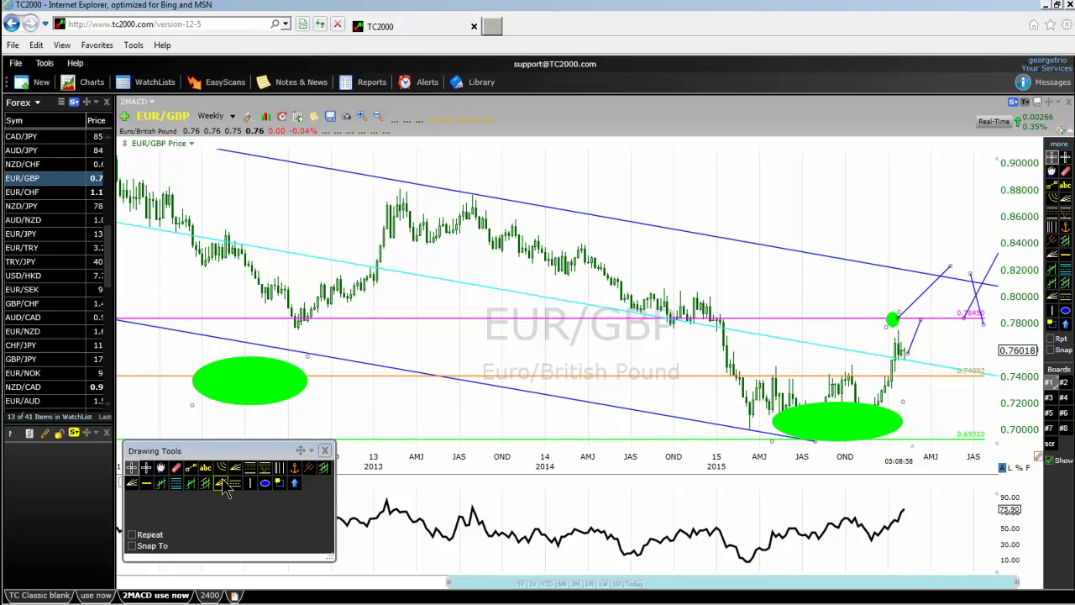
{"action": "left_click", "coordinate": [190, 467]}
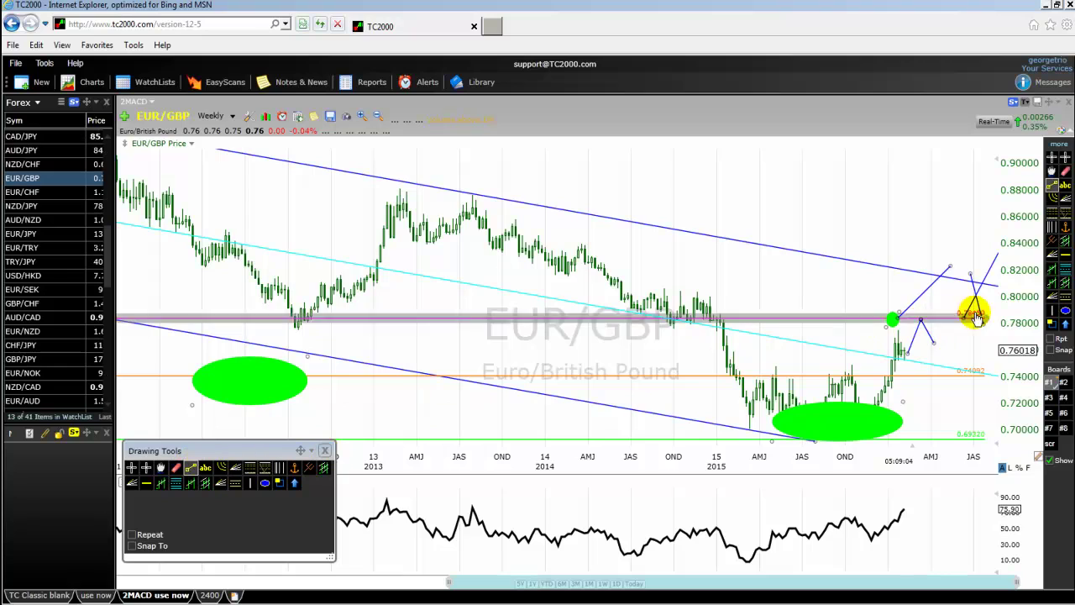
{"action": "left_click_drag", "start_coordinate": [950, 269], "coordinate": [930, 341]}
Move the old rising leg off the projection and join the falling and breakout legs to the new path at 0.78450.
{"action": "left_click_drag", "start_coordinate": [923, 285], "coordinate": [886, 265]}
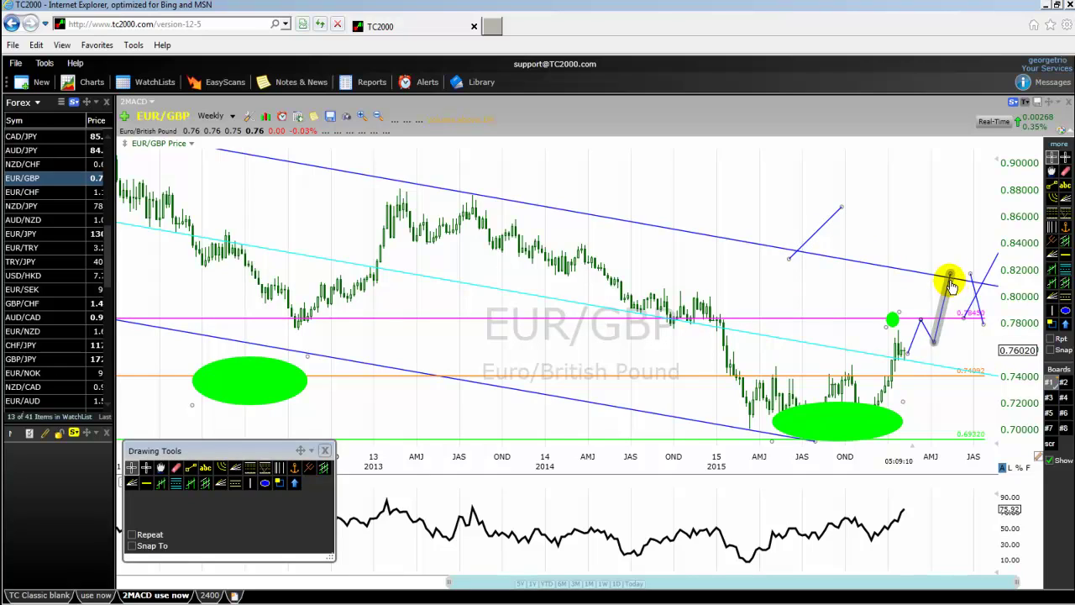
{"action": "left_click_drag", "start_coordinate": [974, 294], "coordinate": [957, 319]}
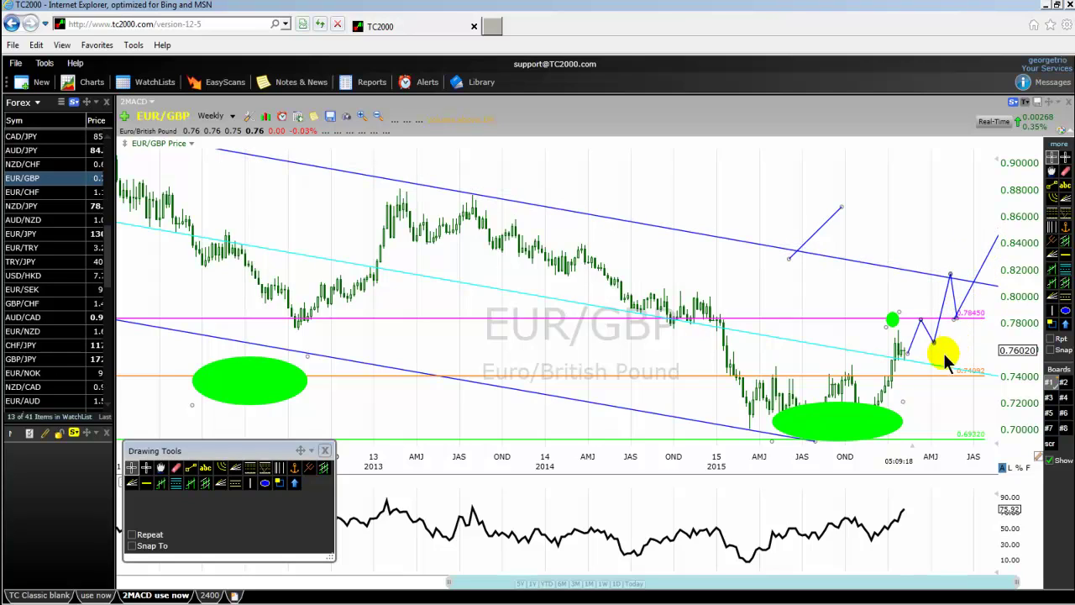
{"action": "left_click_drag", "start_coordinate": [913, 355], "coordinate": [912, 348]}
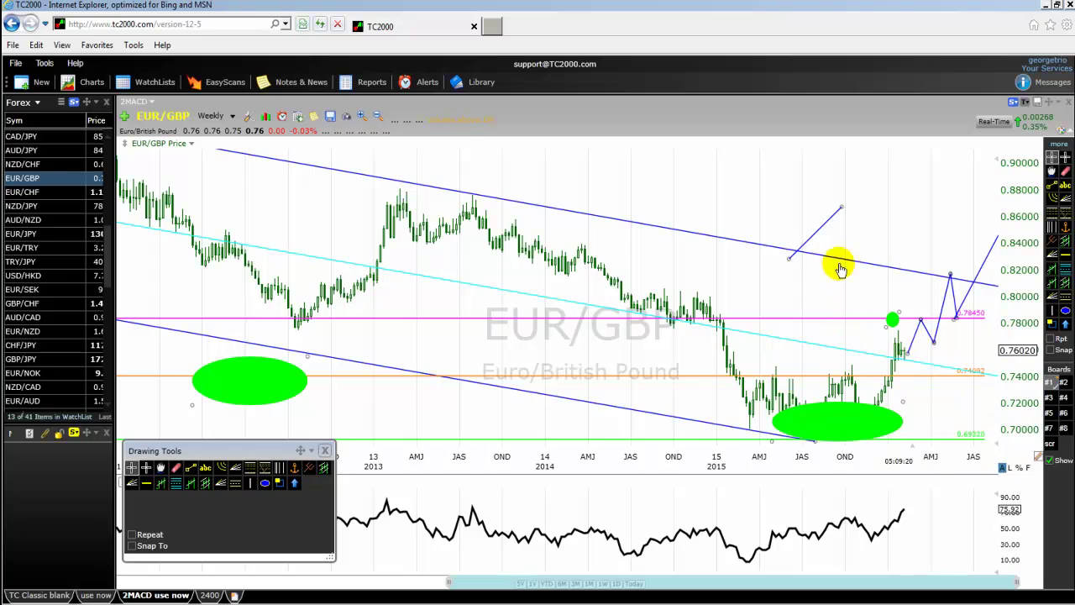
Delete the stray rising trend line crossing the upper channel line above the 2015 candles.
{"action": "left_click", "coordinate": [832, 222]}
{"action": "right_click", "coordinate": [828, 229]}
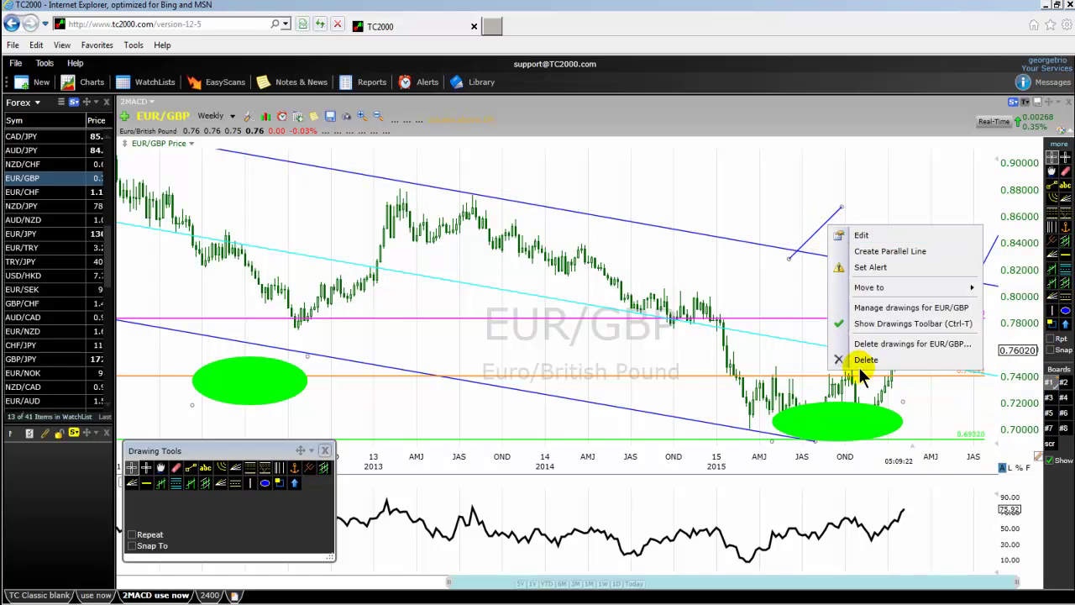
{"action": "left_click", "coordinate": [902, 359]}
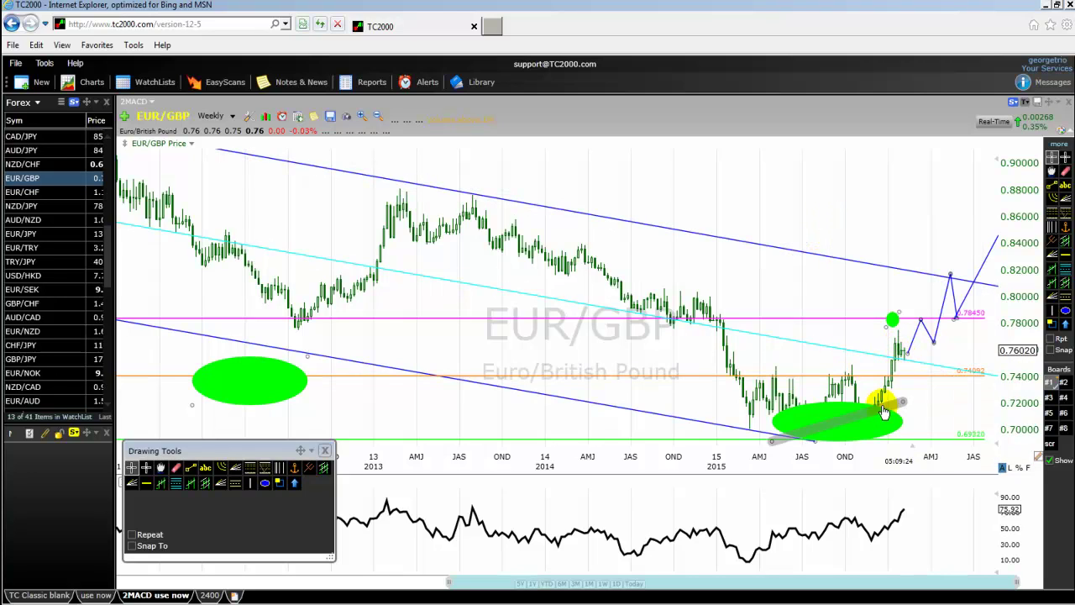
Delete the five connected projection legs running from the latest price to the breakout above the channel.
{"action": "right_click", "coordinate": [914, 345]}
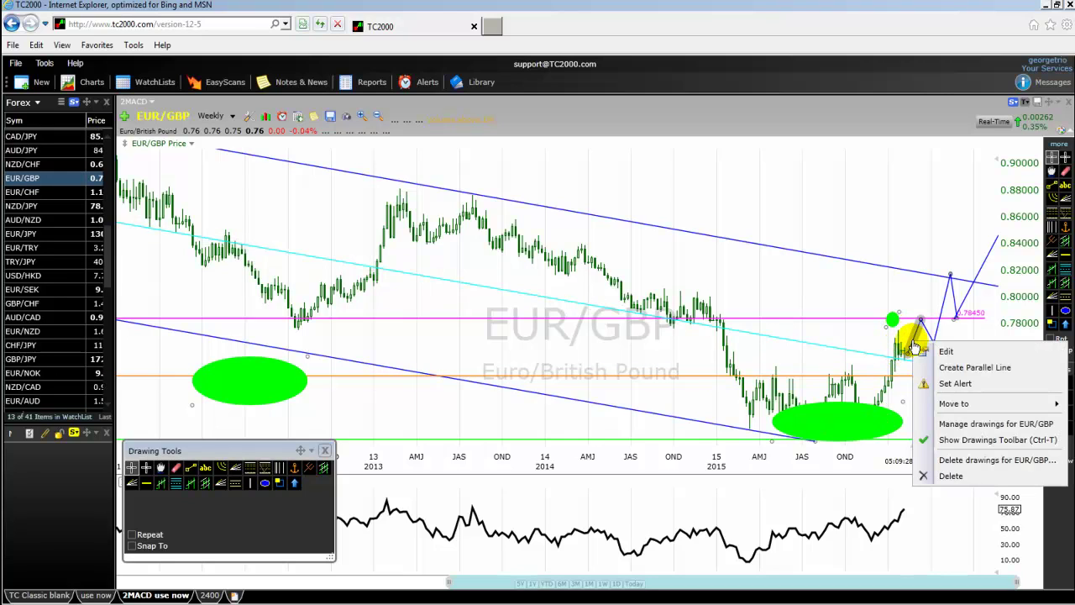
{"action": "left_click", "coordinate": [950, 475]}
{"action": "right_click", "coordinate": [929, 338]}
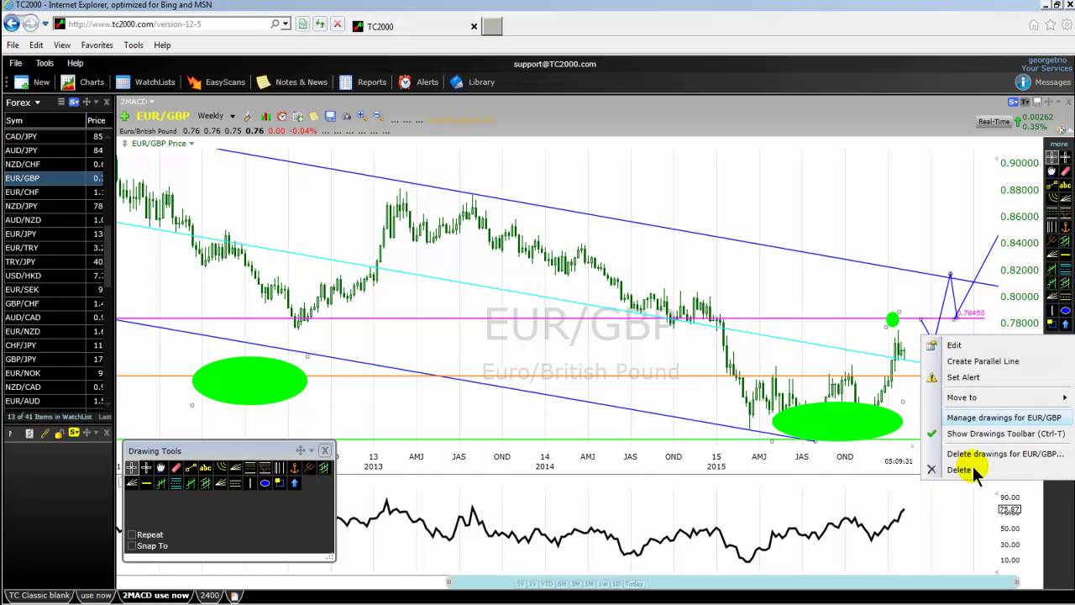
{"action": "left_click", "coordinate": [928, 473]}
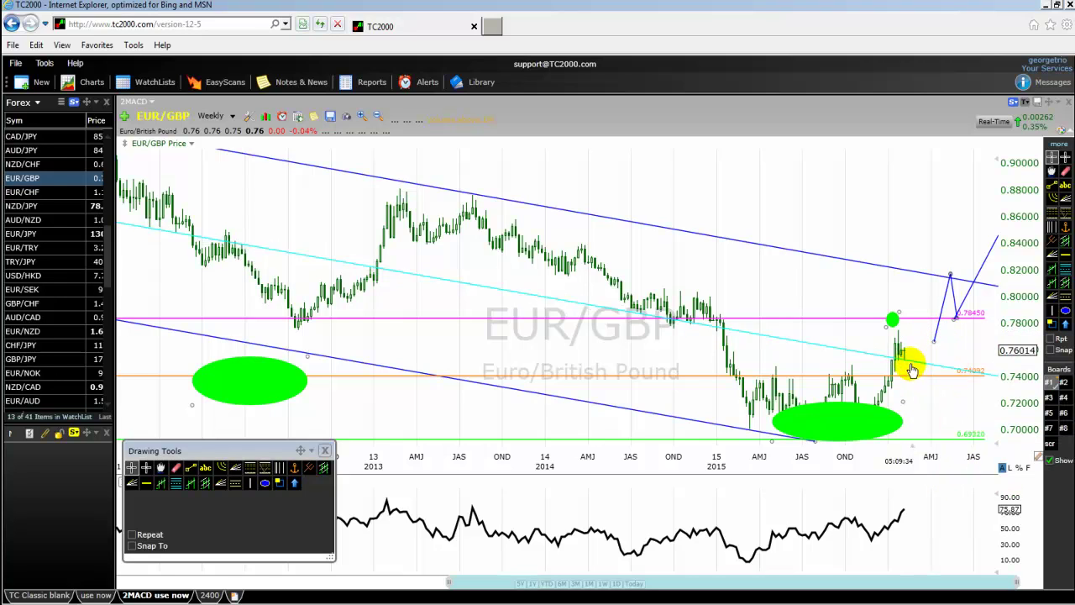
{"action": "right_click", "coordinate": [944, 304]}
{"action": "left_click", "coordinate": [959, 435]}
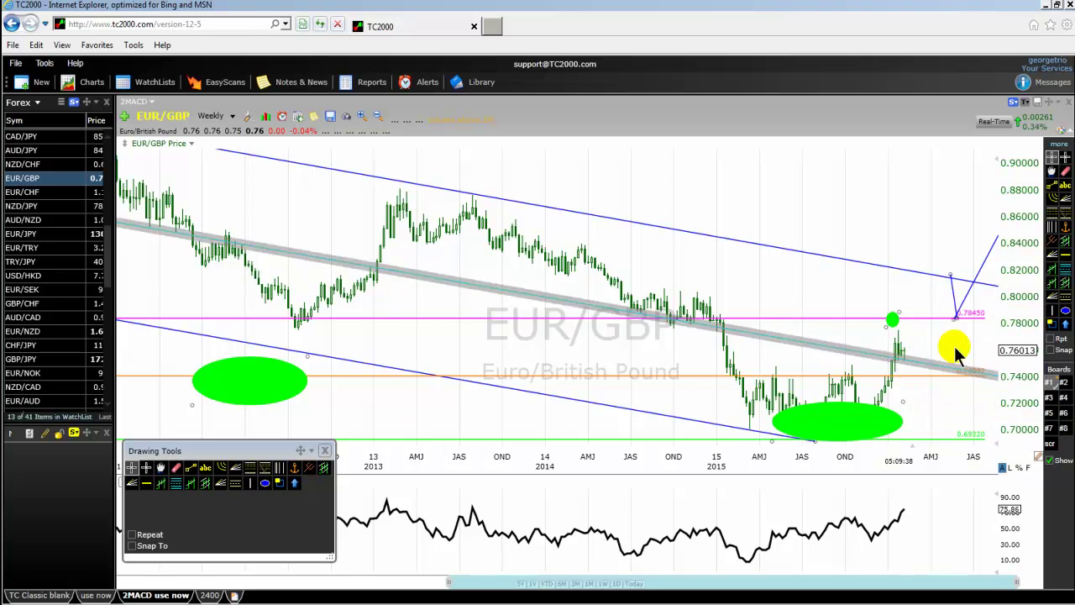
{"action": "right_click", "coordinate": [954, 301]}
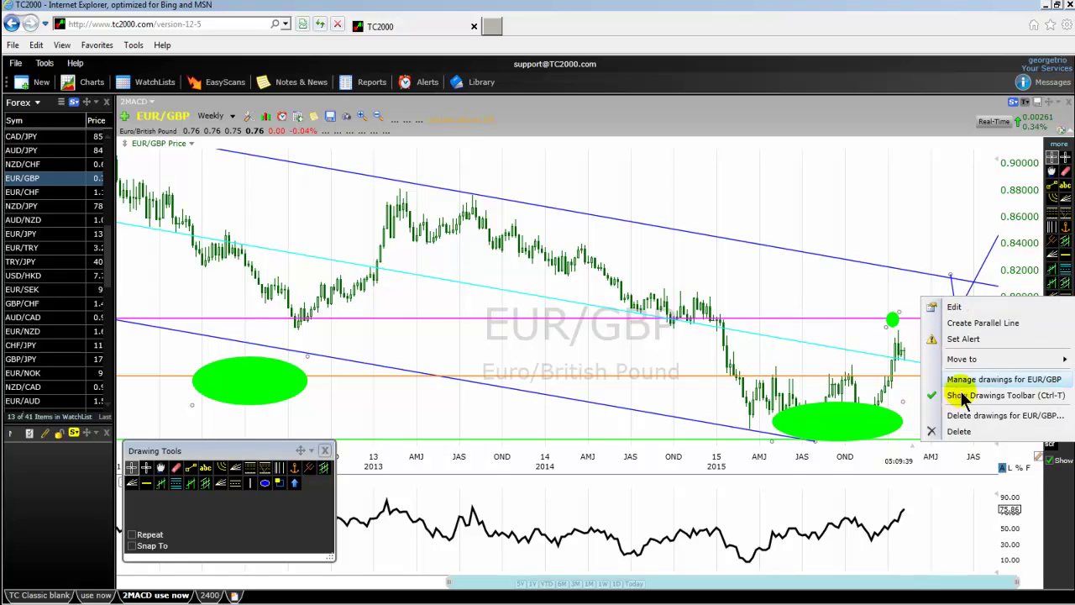
{"action": "left_click", "coordinate": [959, 435]}
{"action": "right_click", "coordinate": [981, 281]}
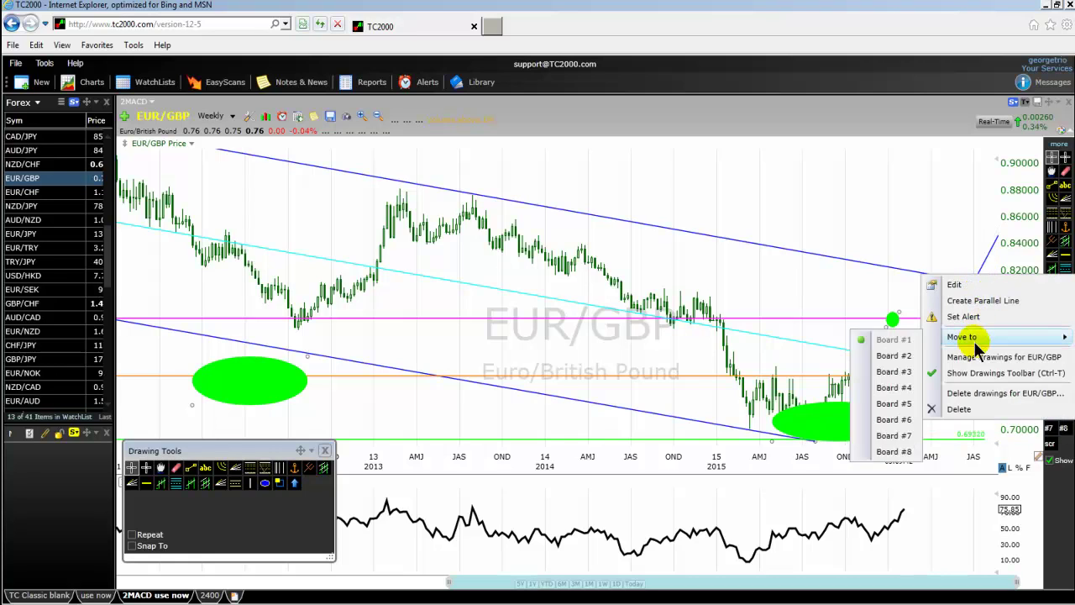
{"action": "left_click", "coordinate": [895, 409]}
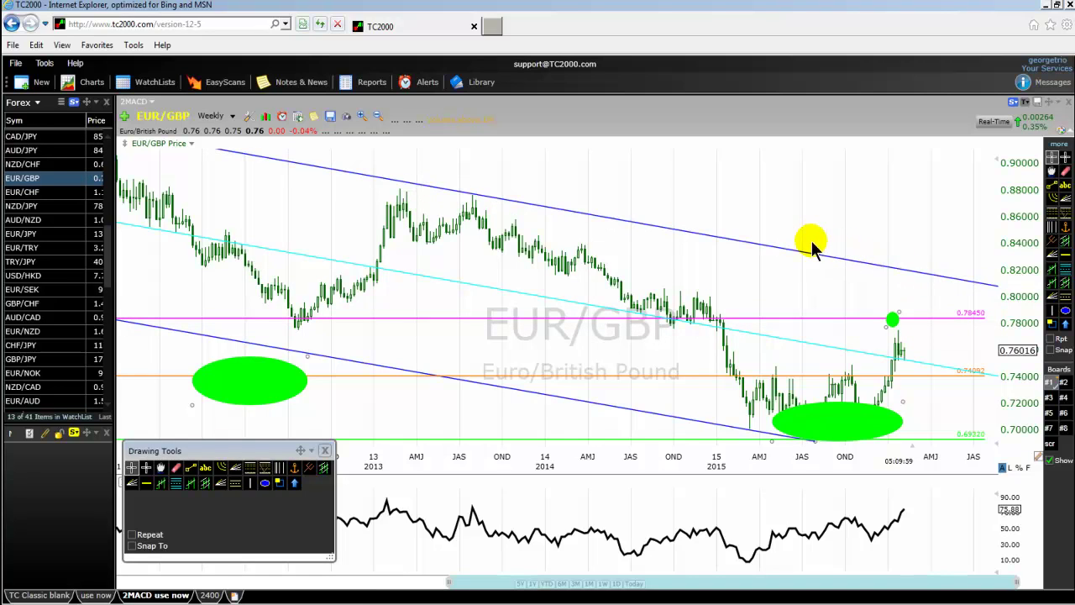
Examine the whole descending channel on the weekly chart, including its upper and lower touches and the 0.69320 and 0.78450 levels.
{"action": "scroll", "coordinate": [315, 293], "scroll_direction": "down", "scroll_amount": 3}
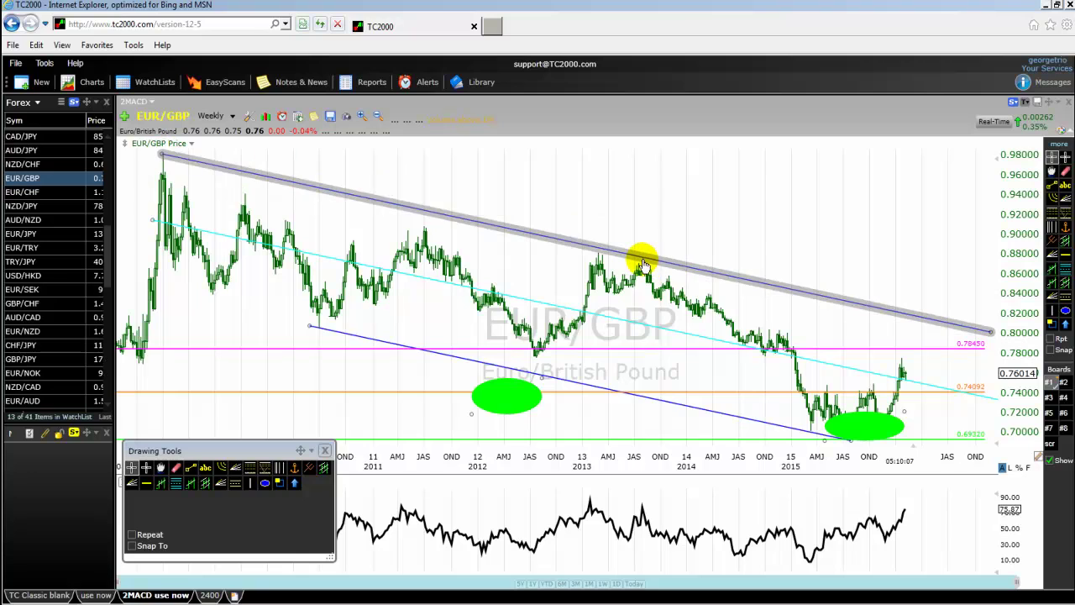
{"action": "mouse_move", "coordinate": [643, 265]}
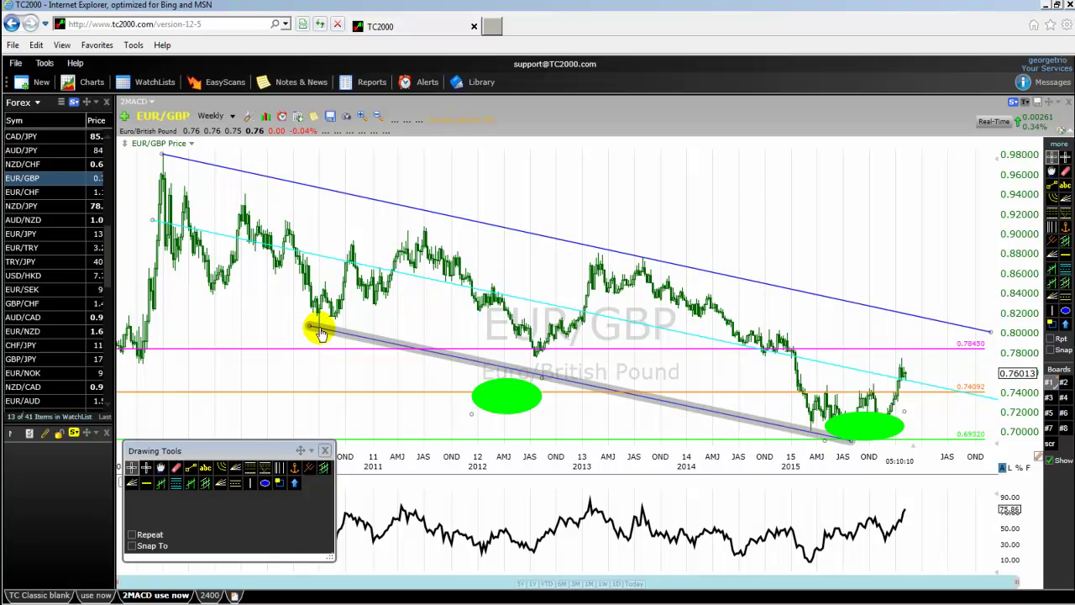
{"action": "mouse_move", "coordinate": [319, 331]}
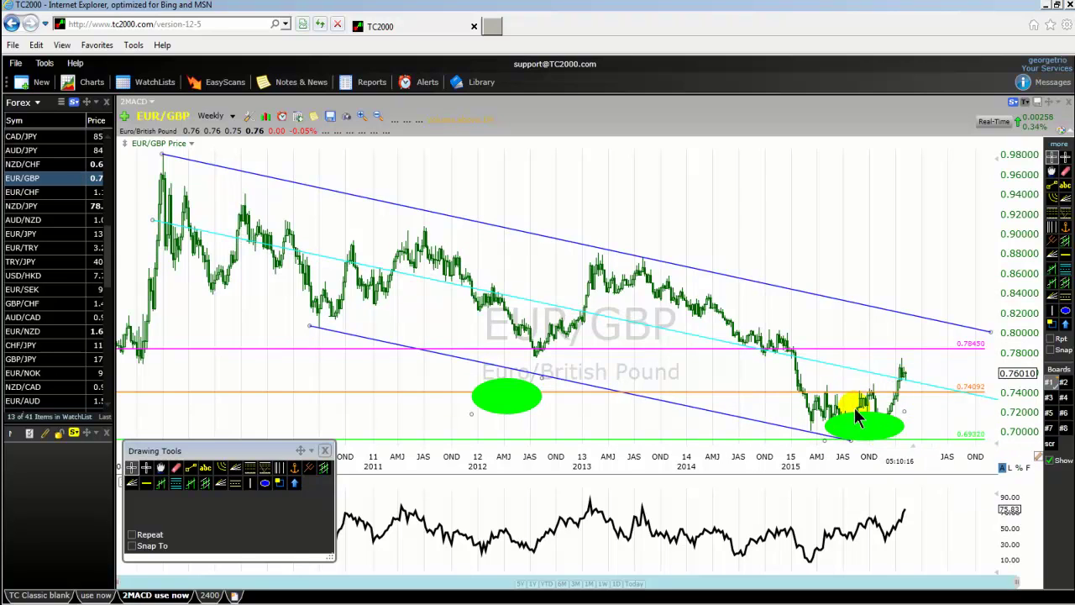
{"action": "mouse_move", "coordinate": [877, 401]}
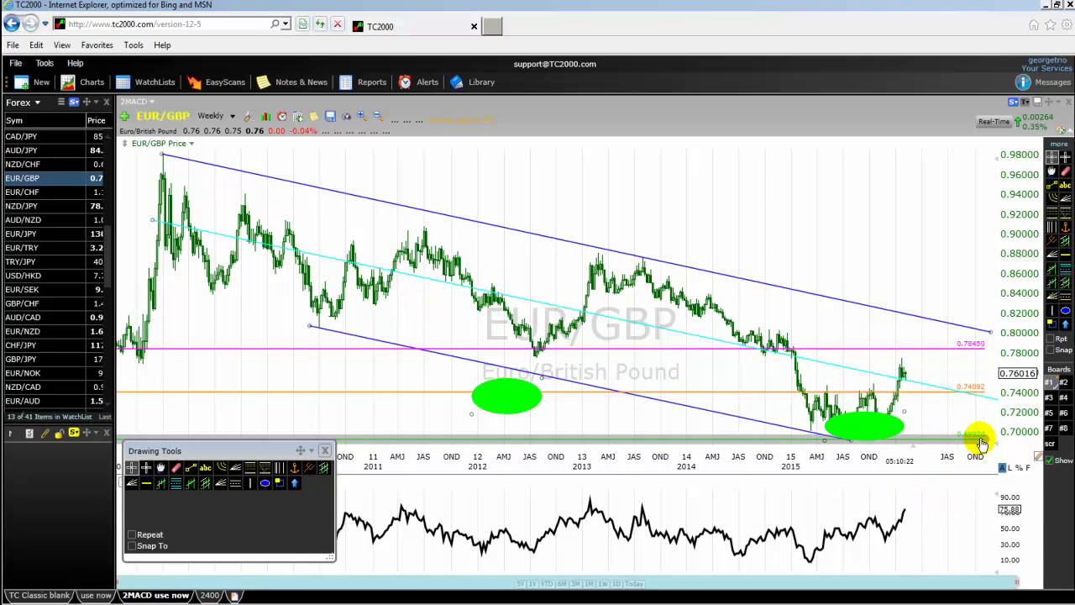
{"action": "mouse_move", "coordinate": [965, 353]}
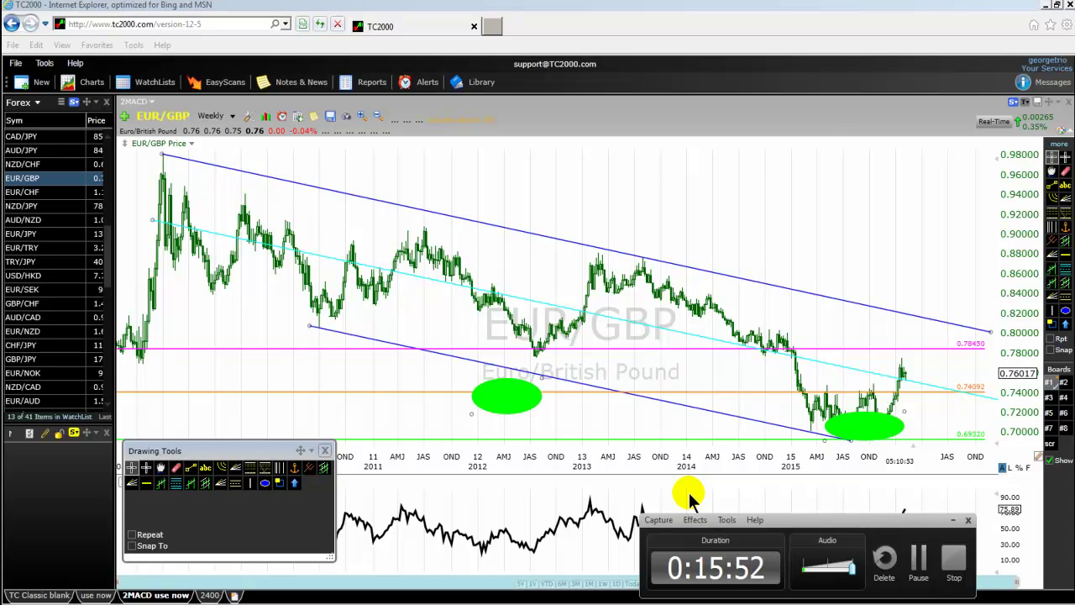
Check the calendar for February 2016 and review the 0.78450 and 0.69320 levels against the channel's midline and lower line.
{"action": "left_click", "coordinate": [1021, 13]}
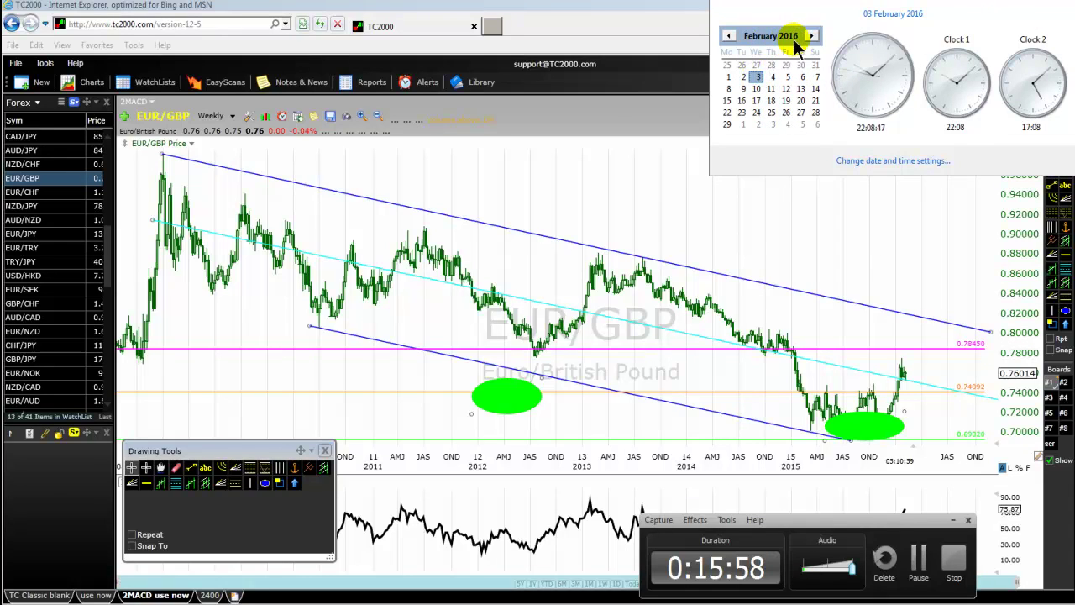
{"action": "left_click", "coordinate": [611, 168]}
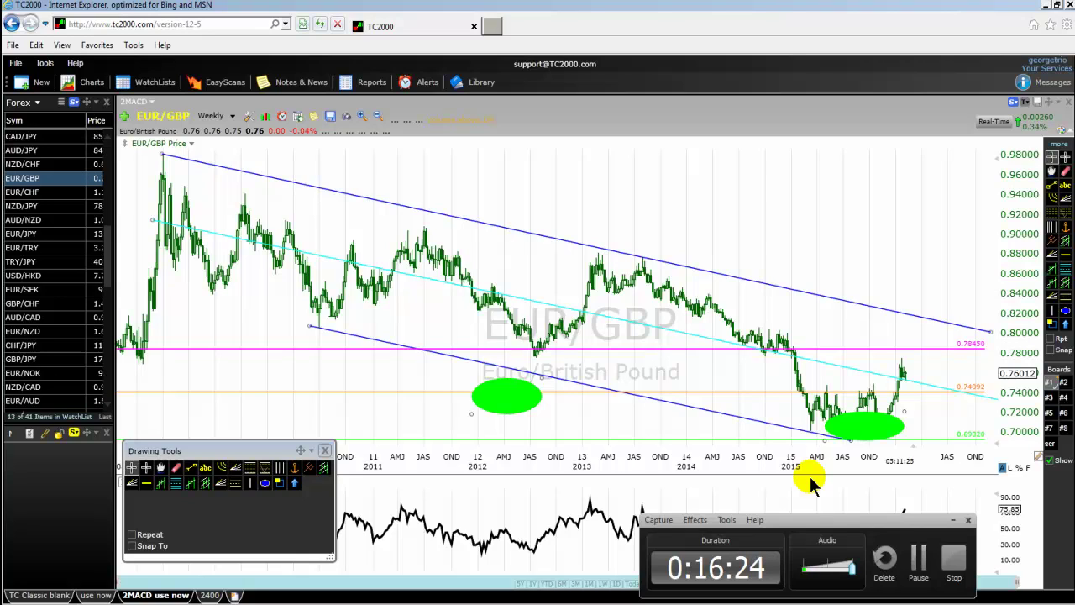
{"action": "left_click", "coordinate": [971, 351]}
{"action": "mouse_move", "coordinate": [983, 350]}
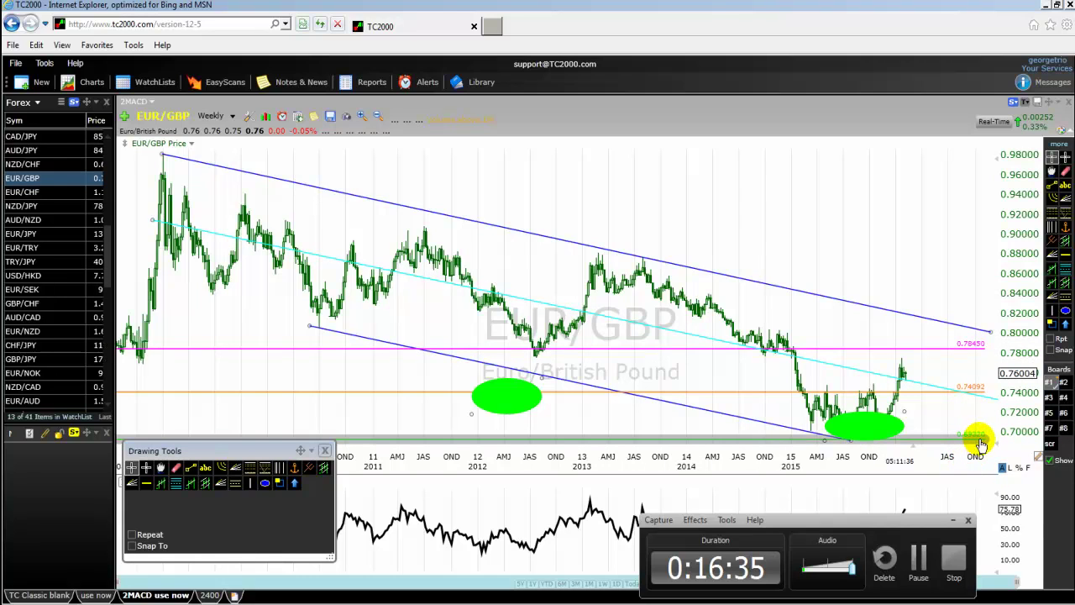
{"action": "mouse_move", "coordinate": [980, 443]}
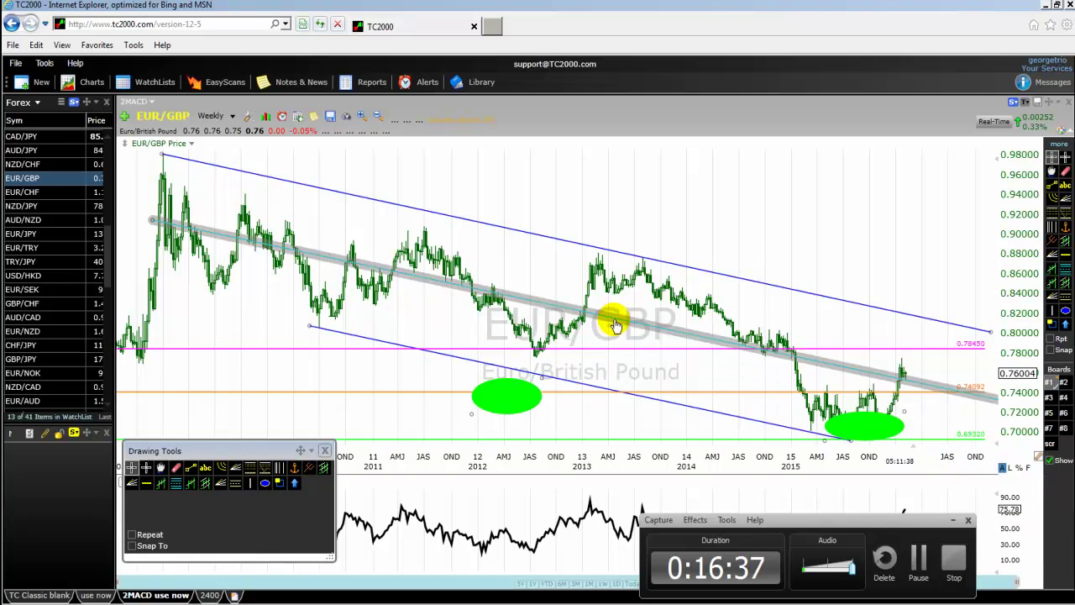
{"action": "mouse_move", "coordinate": [779, 356]}
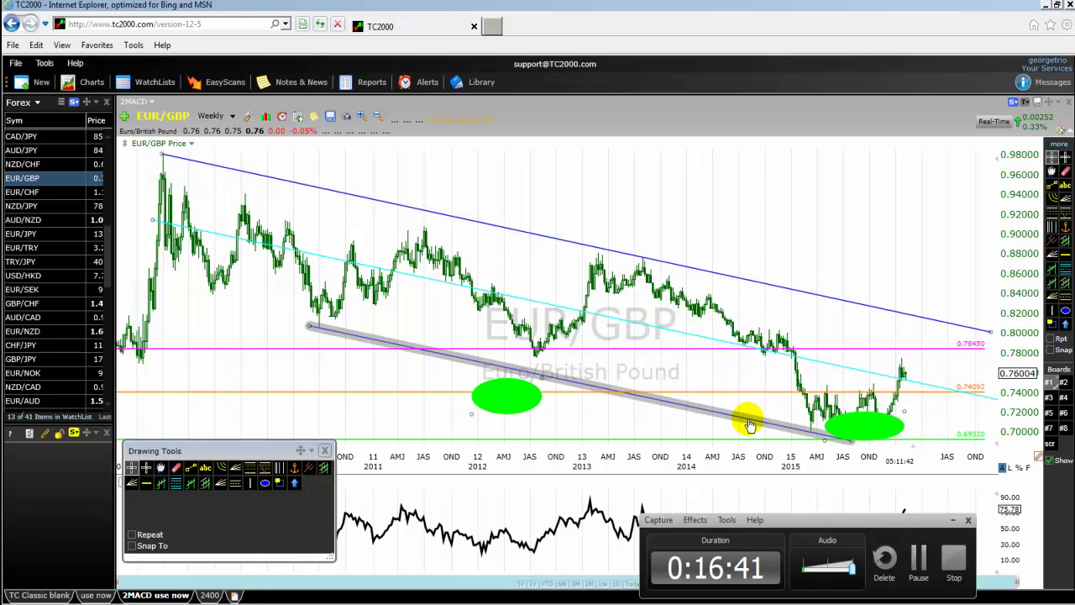
{"action": "mouse_move", "coordinate": [750, 424]}
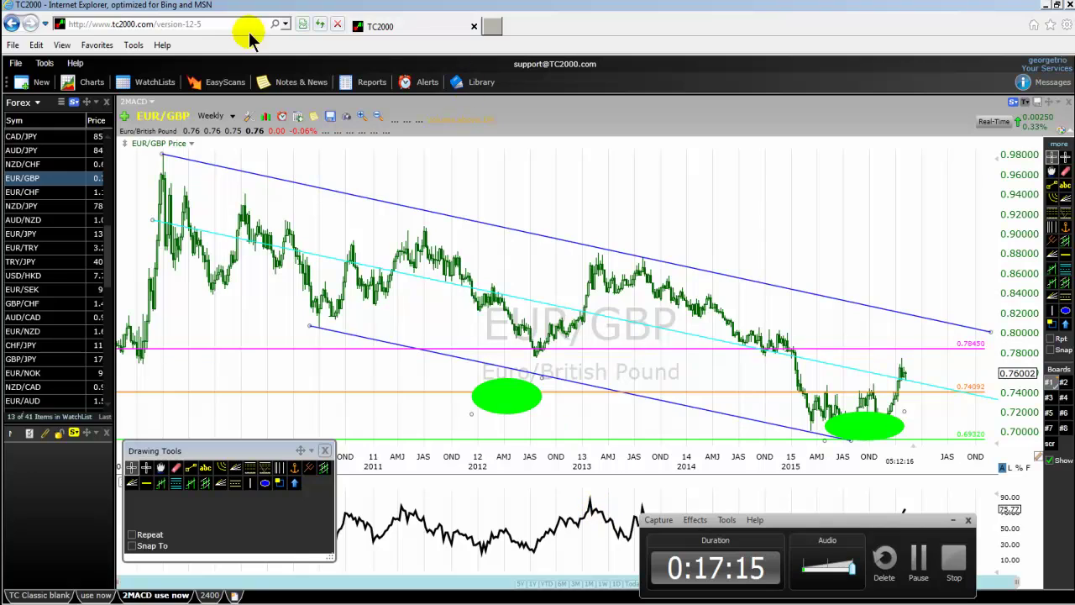
View the EUR/GBP channel and price levels on the Yearly and Monthly timeframes.
{"action": "left_click", "coordinate": [233, 116]}
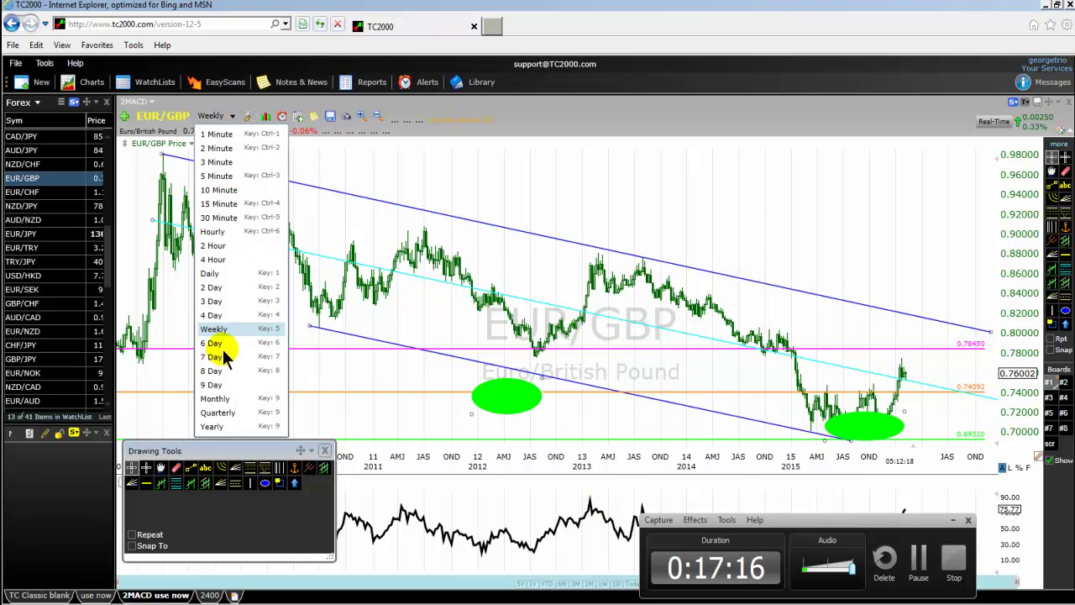
{"action": "left_click", "coordinate": [211, 426]}
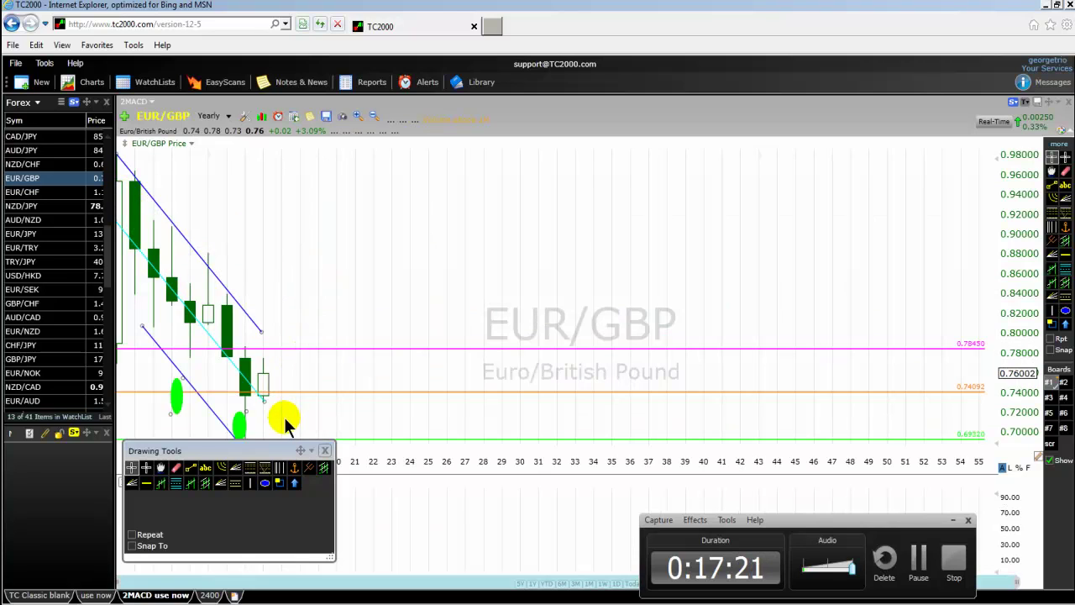
{"action": "left_click", "coordinate": [227, 348]}
{"action": "left_click", "coordinate": [173, 232]}
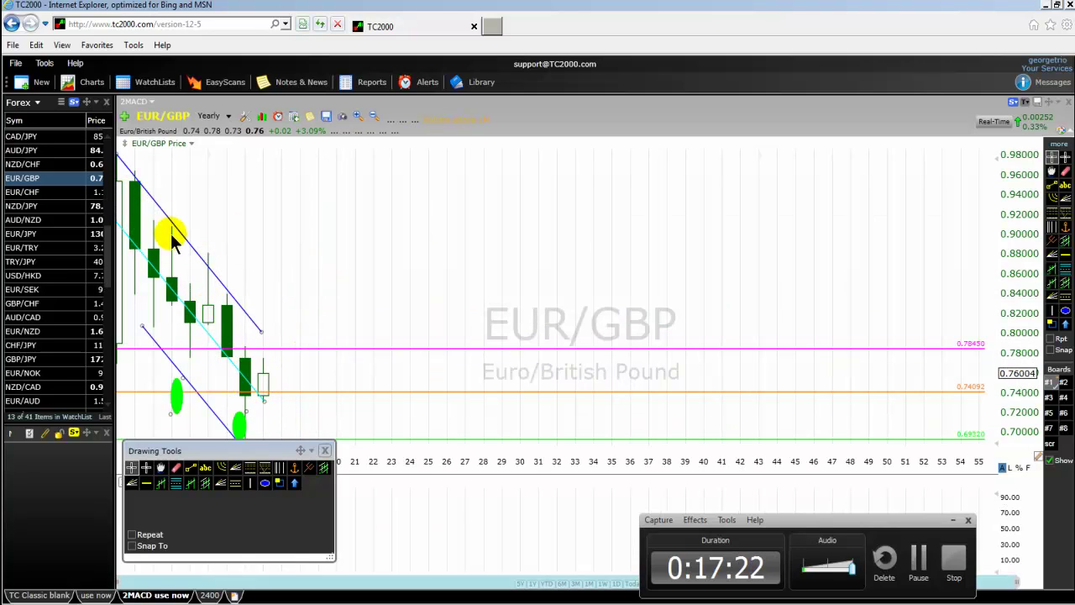
{"action": "left_click", "coordinate": [231, 119]}
{"action": "left_click", "coordinate": [220, 400]}
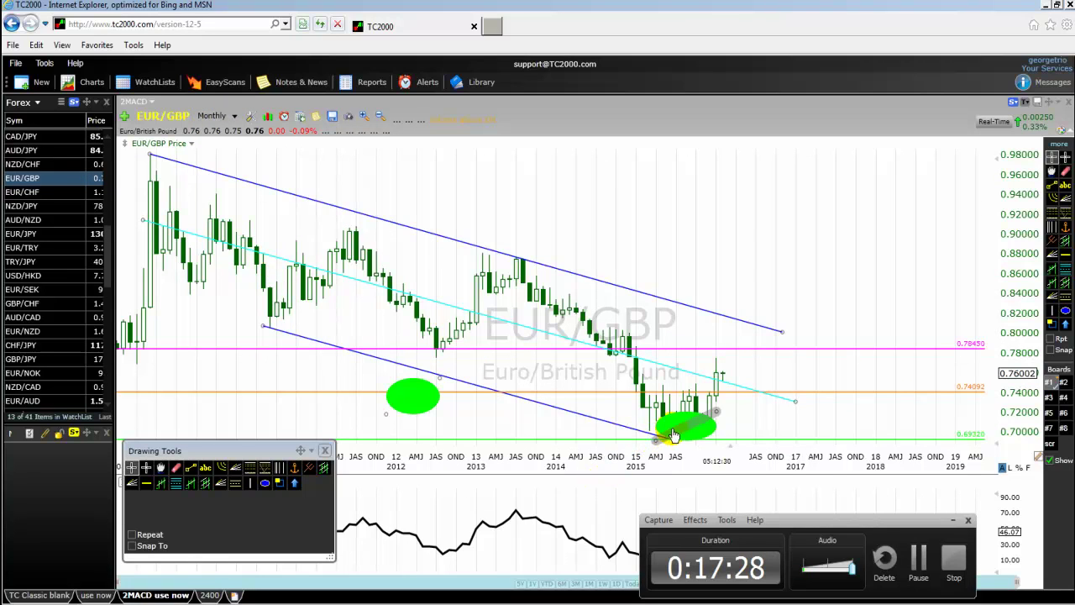
Switch the chart to the Daily timeframe and delete the large green ellipse covering the 2015 lows above 0.69320.
{"action": "left_click", "coordinate": [235, 118]}
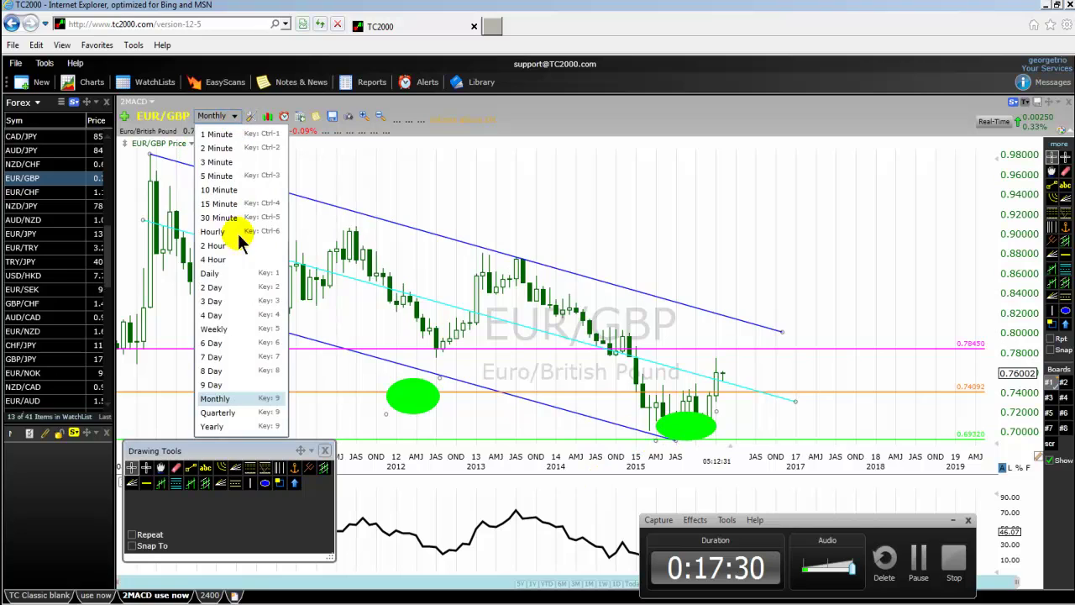
{"action": "left_click", "coordinate": [210, 274]}
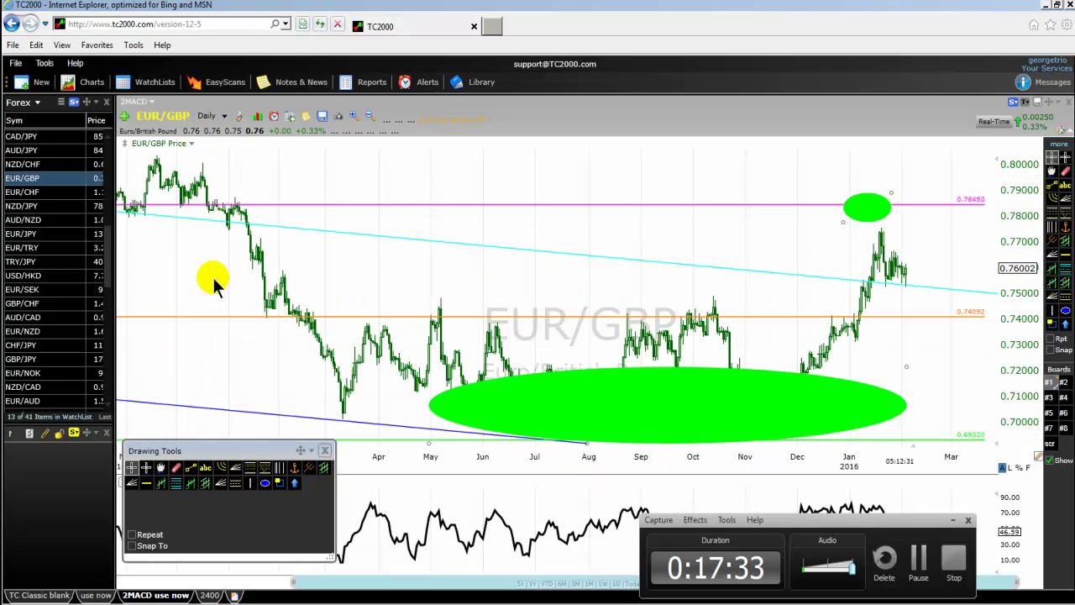
{"action": "right_click", "coordinate": [715, 409]}
{"action": "left_click", "coordinate": [759, 496]}
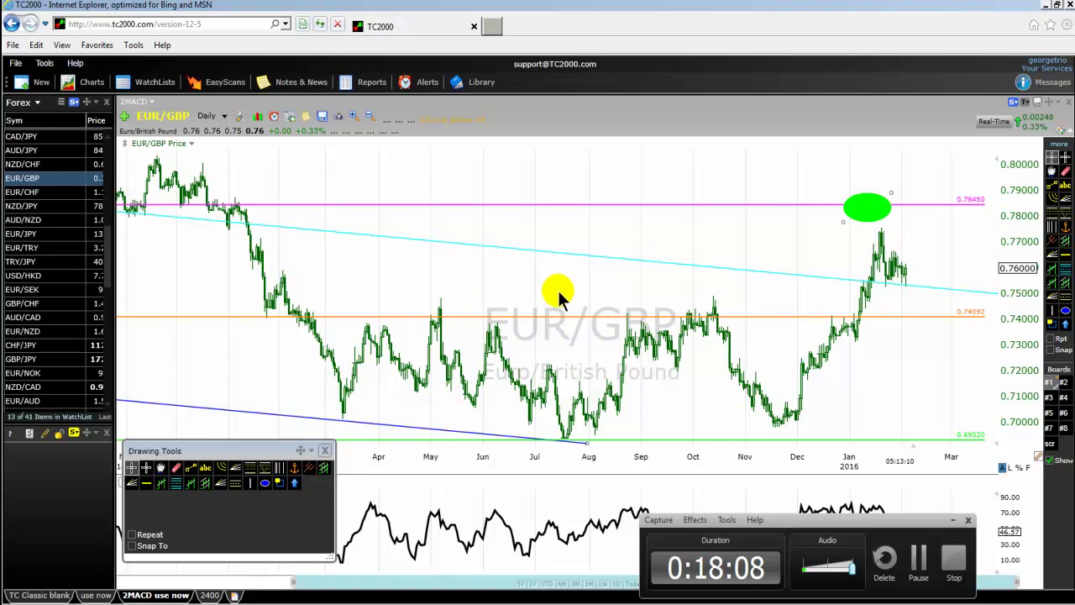
{"action": "scroll", "coordinate": [203, 304], "scroll_direction": "down", "scroll_amount": 3}
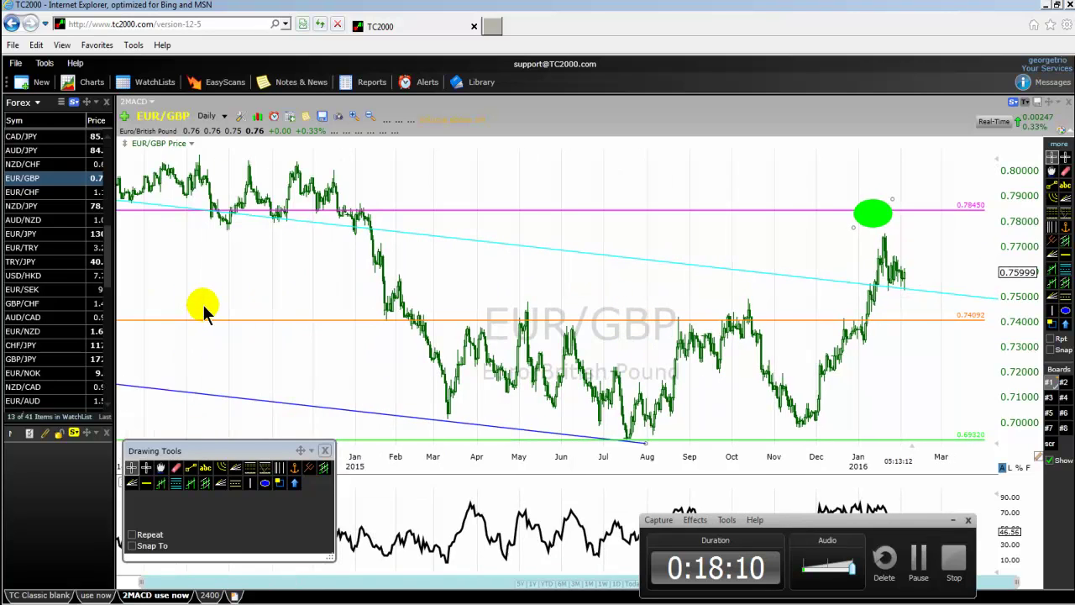